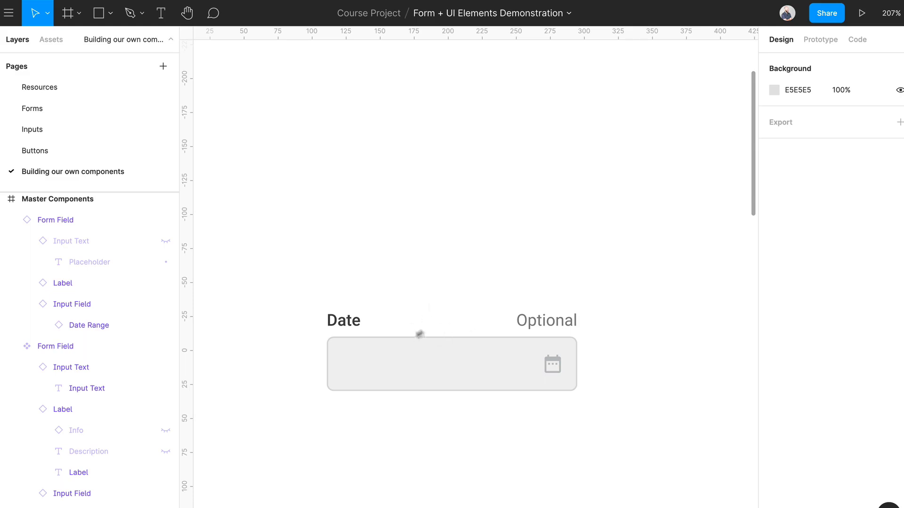
Step: Duplicate the Date form field instance and line up the copy beside the master Label form field, with the original Date field farther right
{"action": "scroll", "coordinate": [434, 304], "scroll_direction": "down", "scroll_amount": 5, "text": "ctrl"}
{"action": "scroll", "coordinate": [434, 305], "scroll_direction": "left", "scroll_amount": 5}
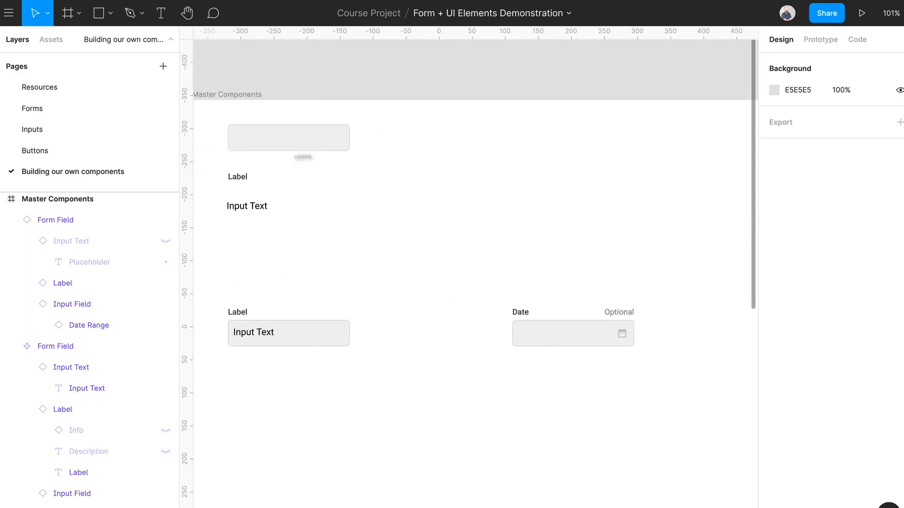
{"action": "left_click_drag", "start_coordinate": [220, 125], "coordinate": [377, 241]}
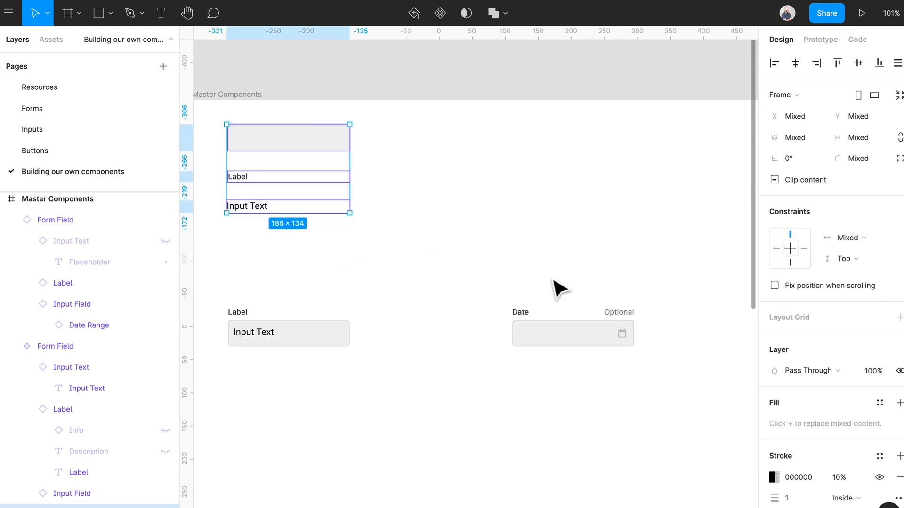
{"action": "scroll", "coordinate": [591, 303], "scroll_direction": "up", "scroll_amount": 5, "text": "ctrl"}
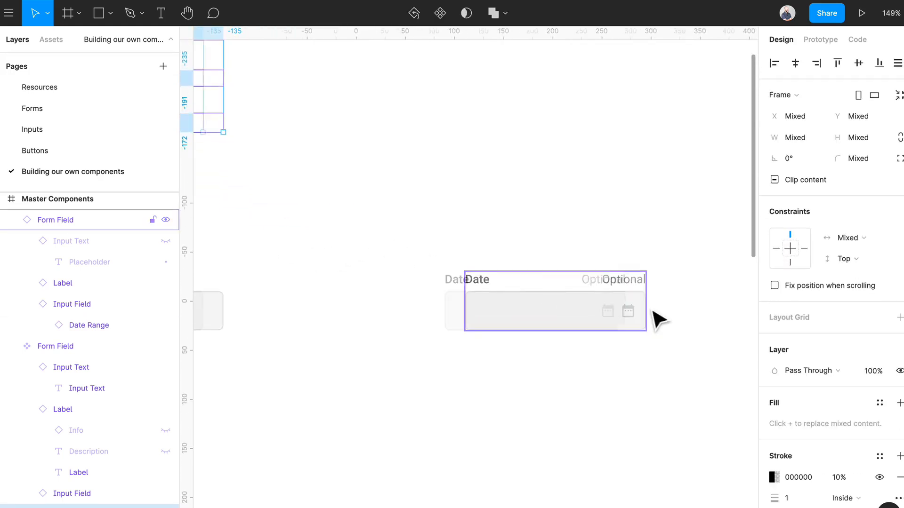
{"action": "left_click_drag", "start_coordinate": [488, 313], "coordinate": [620, 480], "text": "alt"}
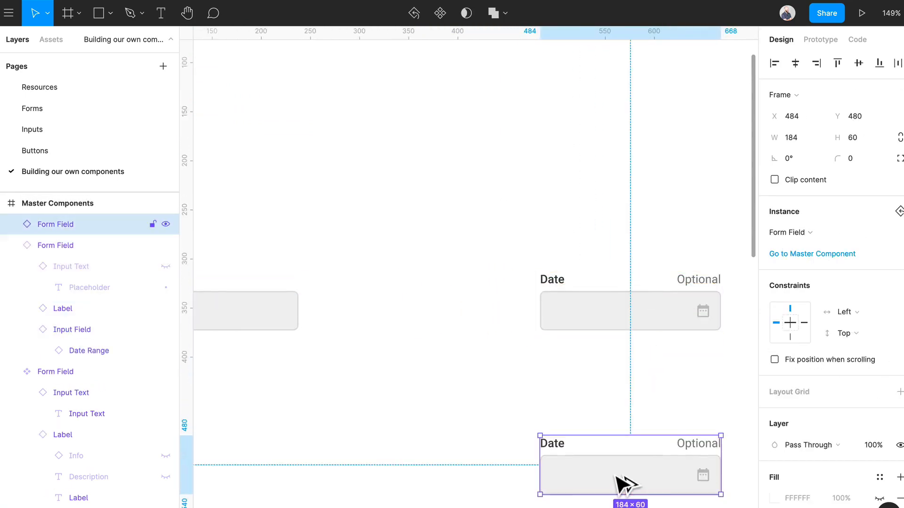
{"action": "scroll", "coordinate": [616, 478], "scroll_direction": "left", "scroll_amount": 3}
{"action": "scroll", "coordinate": [616, 473], "scroll_direction": "right", "scroll_amount": 3}
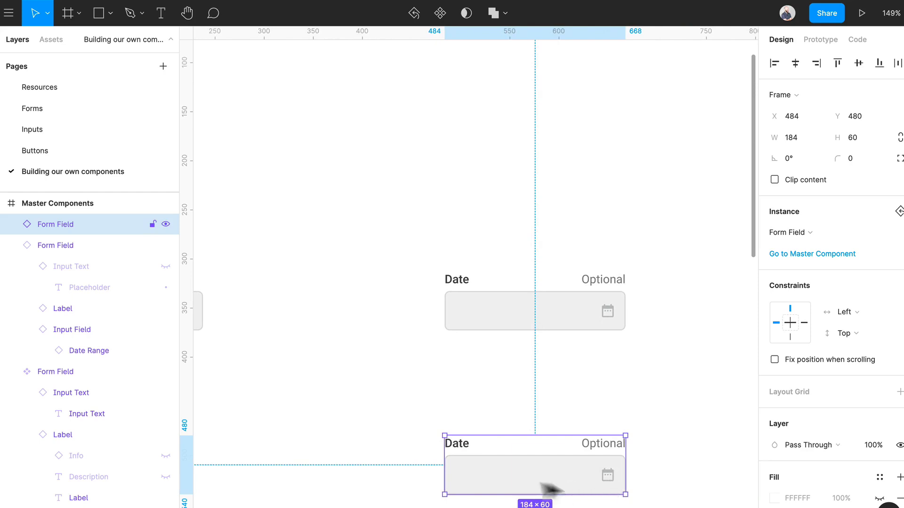
{"action": "left_click_drag", "start_coordinate": [544, 485], "coordinate": [396, 471]}
{"action": "left_click_drag", "start_coordinate": [564, 447], "coordinate": [795, 211]}
Step: Hide the Input Text layer in the master form field and move the original Date field farther away from its duplicate
{"action": "left_click", "coordinate": [503, 231], "text": "ctrl"}
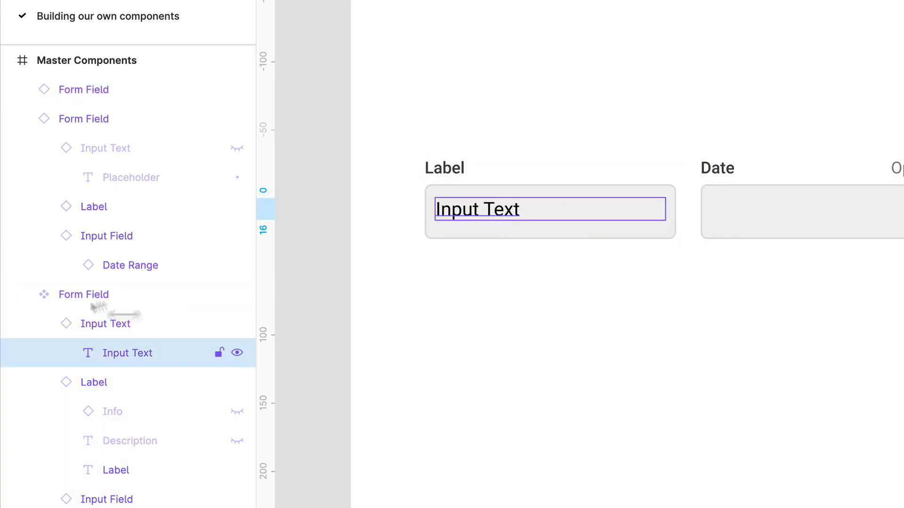
{"action": "left_click", "coordinate": [235, 323]}
{"action": "scroll", "coordinate": [600, 298], "scroll_direction": "right", "scroll_amount": 7}
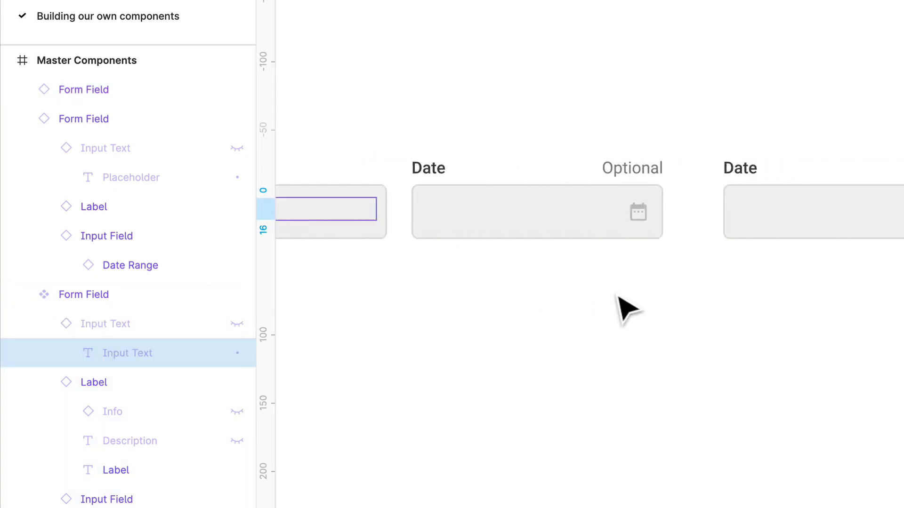
{"action": "left_click_drag", "start_coordinate": [757, 206], "coordinate": [796, 201]}
Step: Change the title text of the Date field copy next to the master to "Label"
{"action": "scroll", "coordinate": [485, 192], "scroll_direction": "left", "scroll_amount": 5}
{"action": "left_click", "coordinate": [572, 203]}
{"action": "double_click", "coordinate": [565, 179]}
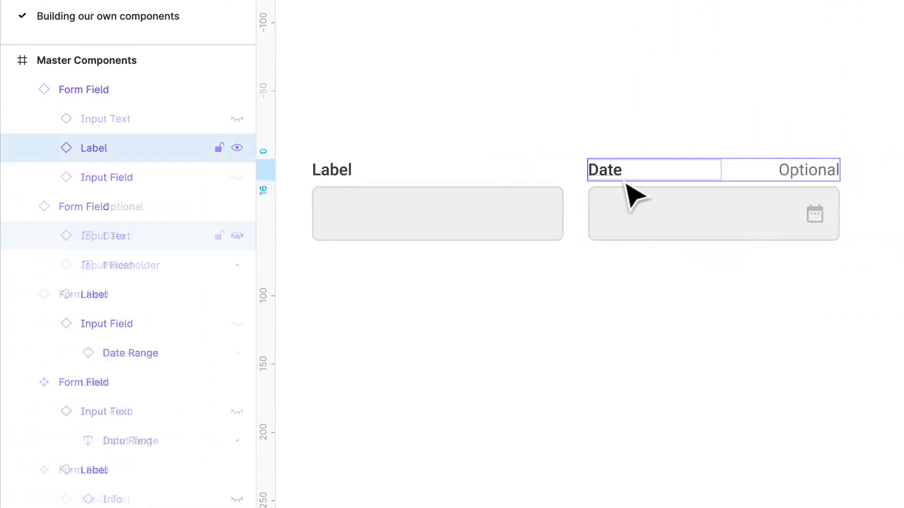
{"action": "double_click", "coordinate": [555, 173]}
{"action": "type", "text": "Label"}
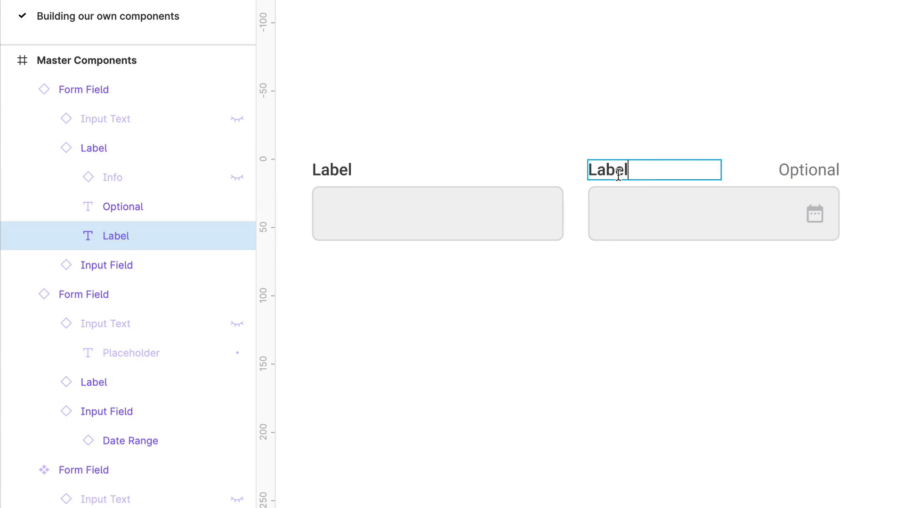
Step: Hide the Optional text in the duplicated form field and swap its Date Range icon for the Close icon
{"action": "left_click", "coordinate": [820, 181]}
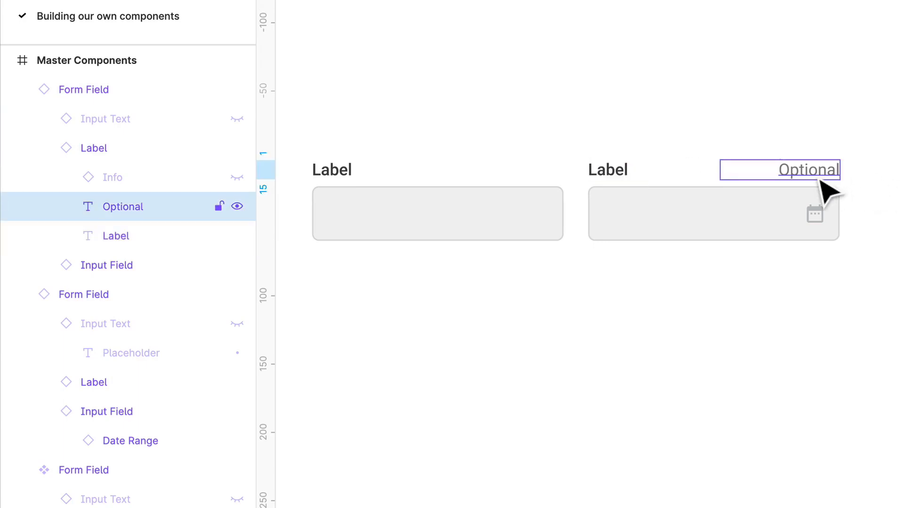
{"action": "left_click", "coordinate": [239, 207]}
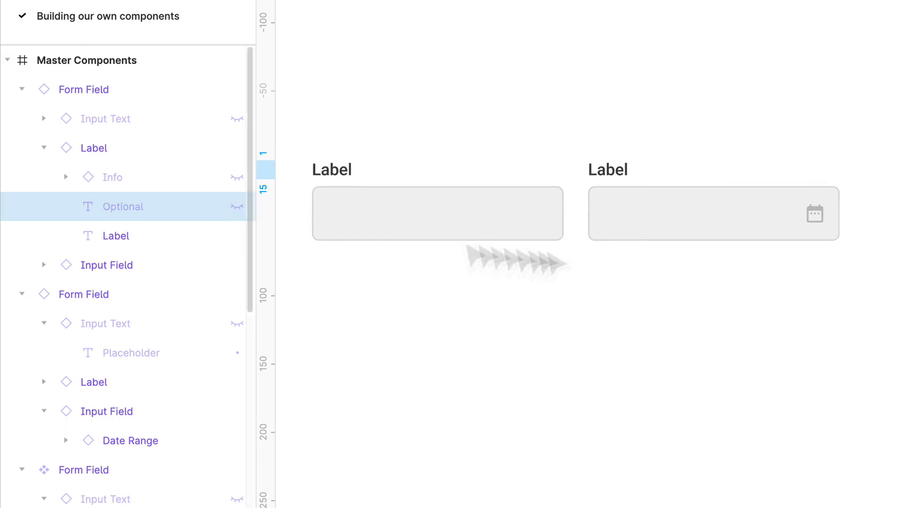
{"action": "left_click", "coordinate": [806, 289]}
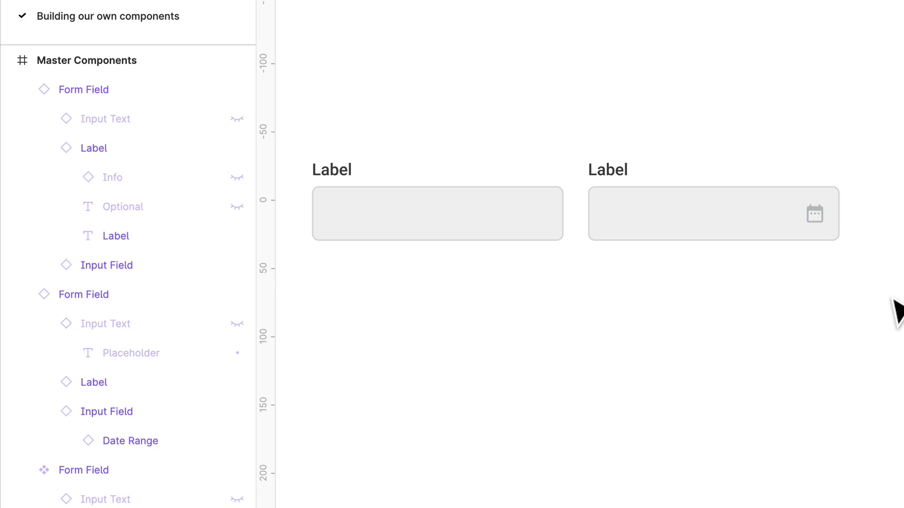
{"action": "left_click", "coordinate": [825, 227], "text": "super"}
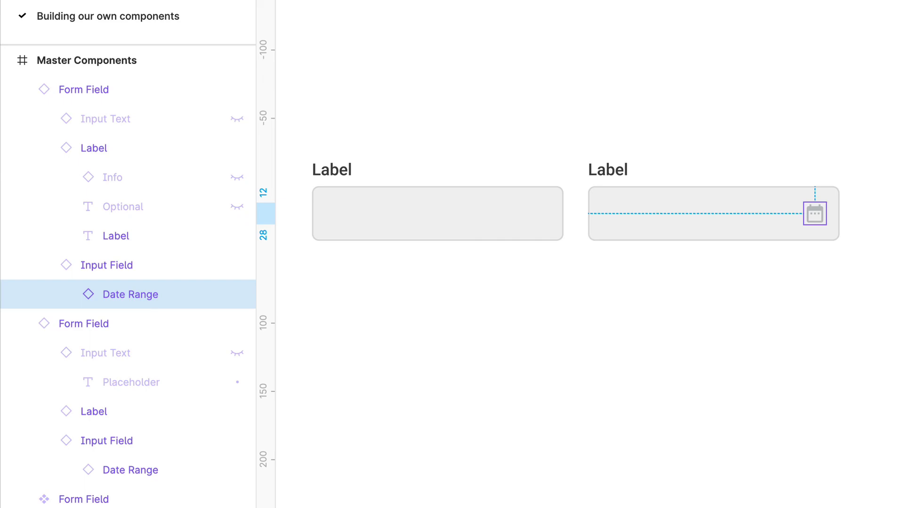
{"action": "left_click", "coordinate": [900, 304]}
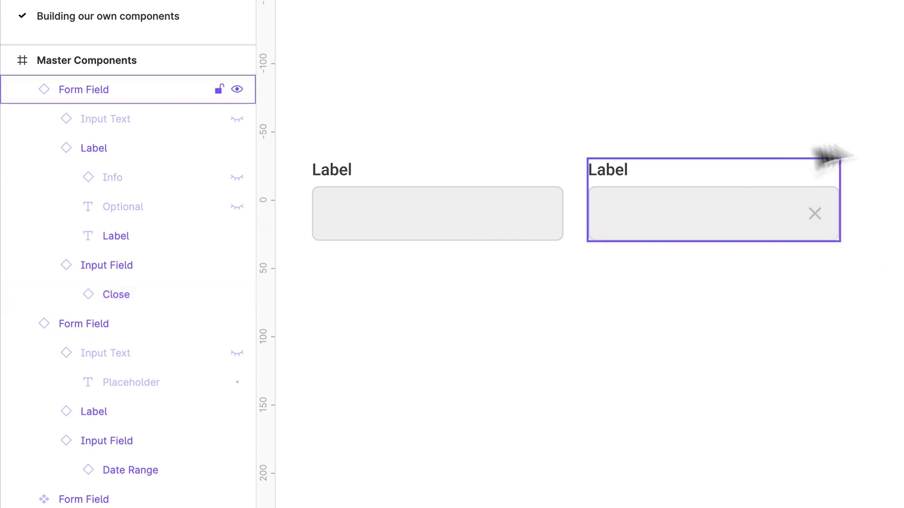
Step: Detach the form field with the Close icon and turn it into its own master component named "Form Field / Icon Right"
{"action": "left_click", "coordinate": [673, 207]}
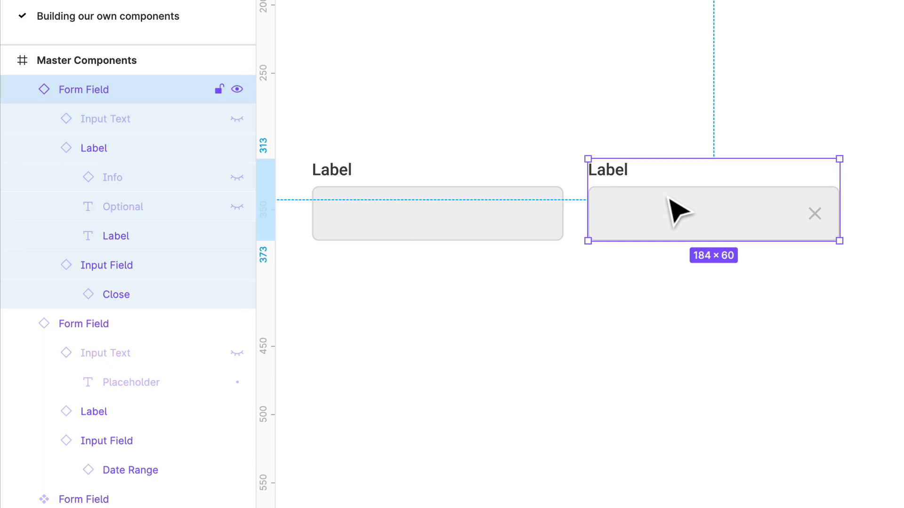
{"action": "key", "text": "alt+super+b"}
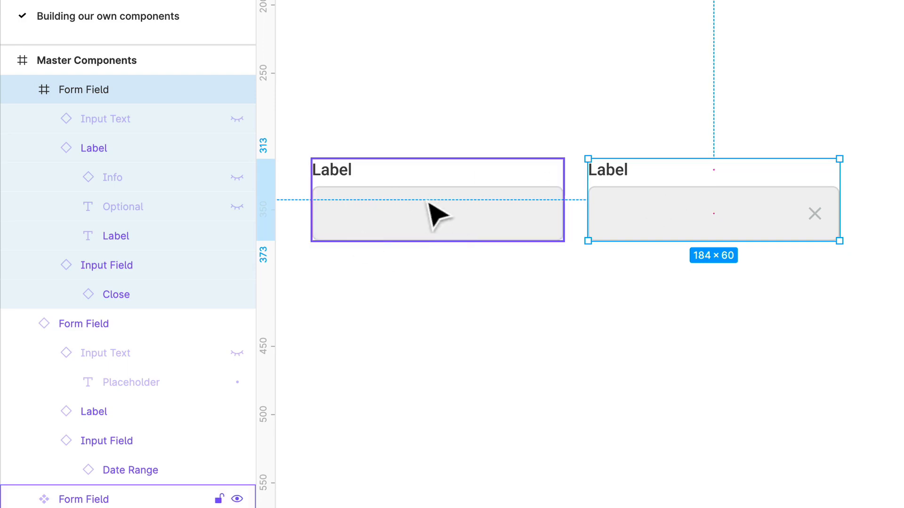
{"action": "key", "text": "super+r"}
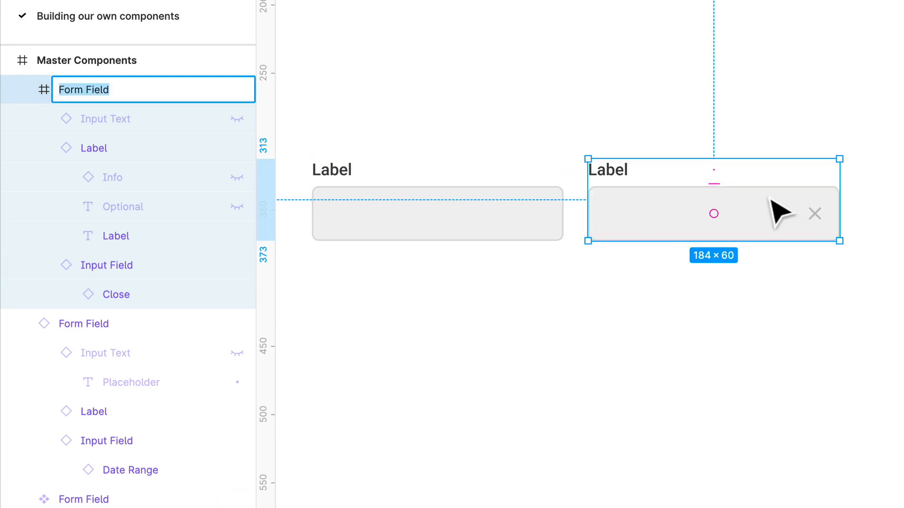
{"action": "key", "text": "Right"}
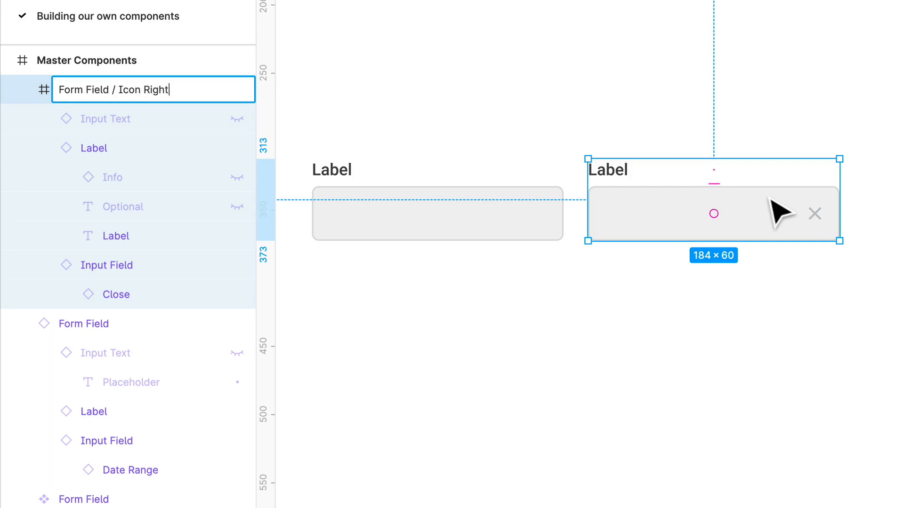
{"action": "key", "text": "Return"}
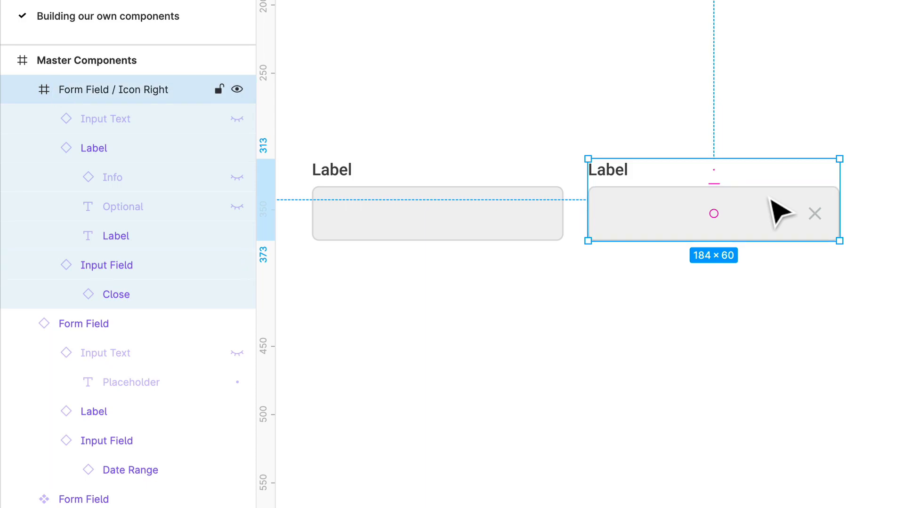
{"action": "key", "text": "alt+super+k"}
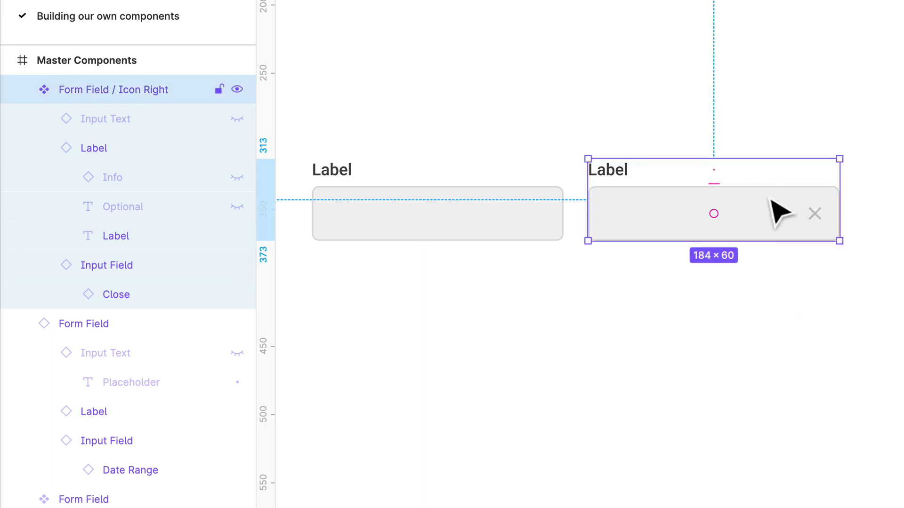
{"action": "key", "text": "Escape"}
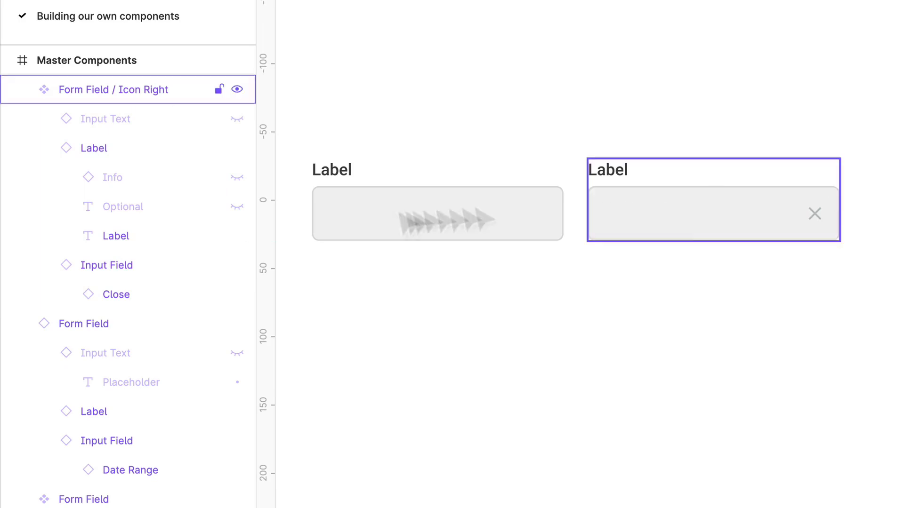
Step: Rename the original master form field without an icon to "Form Field / Default"
{"action": "left_click", "coordinate": [416, 200]}
{"action": "key", "text": "super+r"}
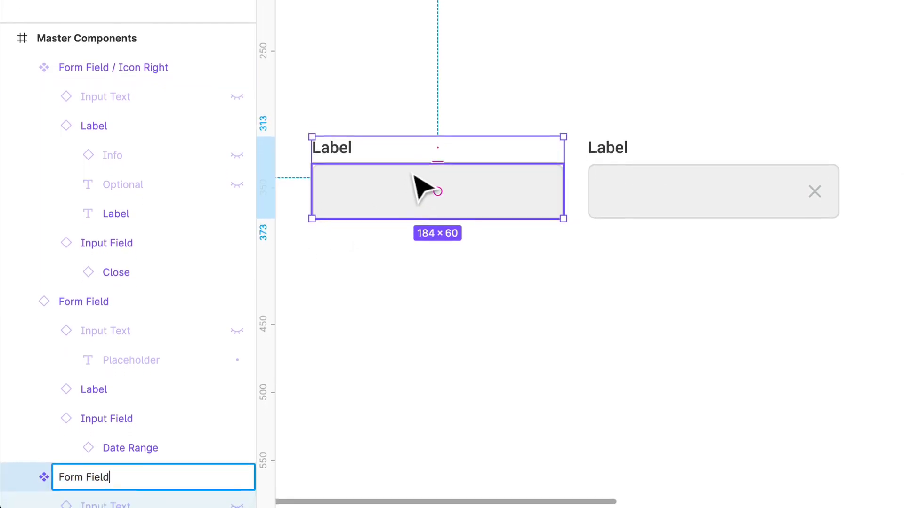
{"action": "type", "text": "/ Defau"}
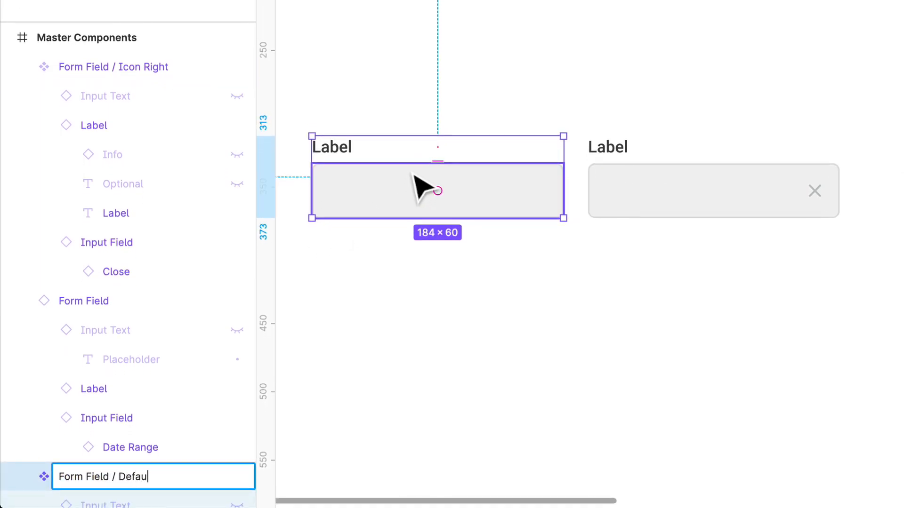
{"action": "type", "text": "lt"}
{"action": "key", "text": "Return"}
{"action": "left_click", "coordinate": [631, 216]}
{"action": "left_click", "coordinate": [742, 339]}
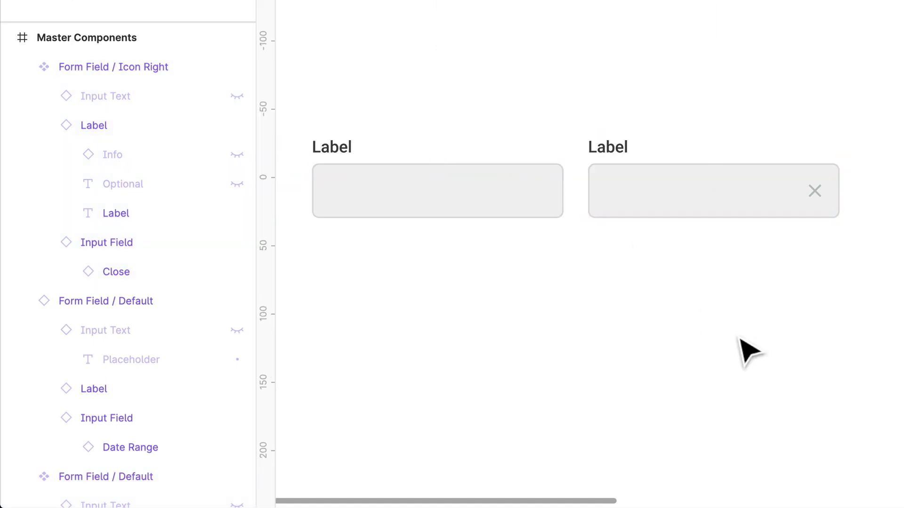
Step: Set the corner radius of the standalone Input Field master component above the Label component to 2
{"action": "scroll", "coordinate": [730, 346], "scroll_direction": "right", "scroll_amount": 1}
{"action": "scroll", "coordinate": [837, 210], "scroll_direction": "up", "scroll_amount": 5}
{"action": "scroll", "coordinate": [837, 210], "scroll_direction": "left", "scroll_amount": 2}
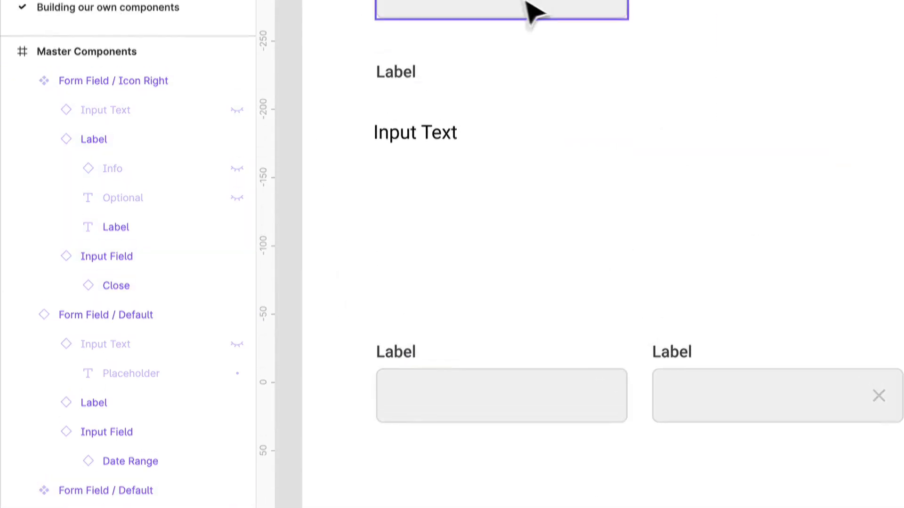
{"action": "left_click", "coordinate": [531, 9]}
{"action": "scroll", "coordinate": [523, 56], "scroll_direction": "up", "scroll_amount": 3}
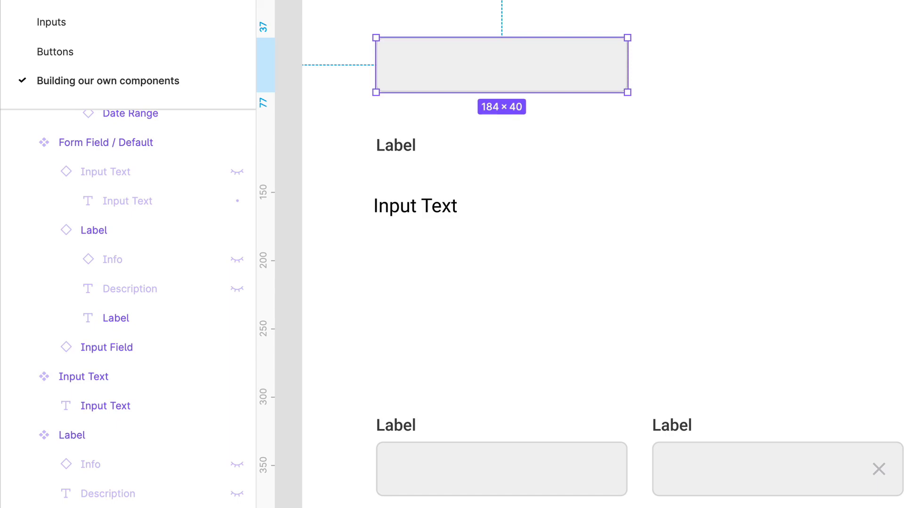
{"action": "left_click", "coordinate": [812, 73]}
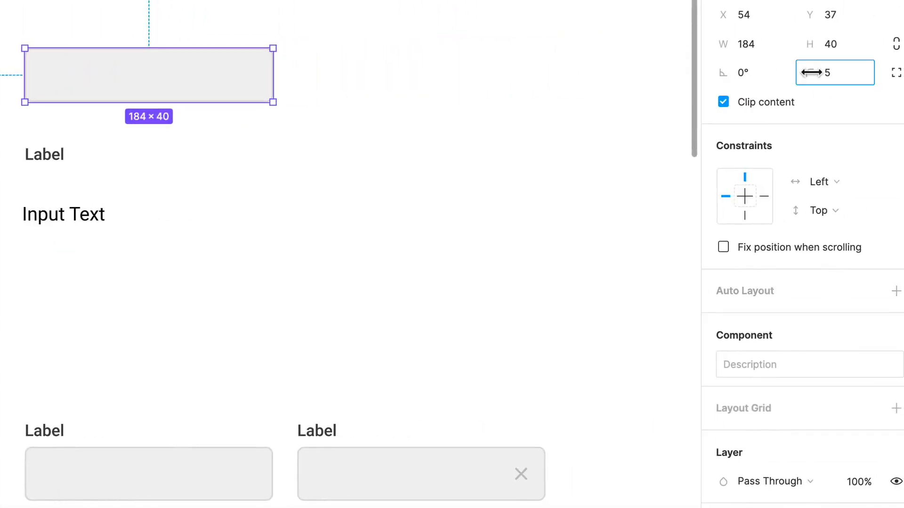
{"action": "left_click_drag", "start_coordinate": [811, 72], "coordinate": [819, 95]}
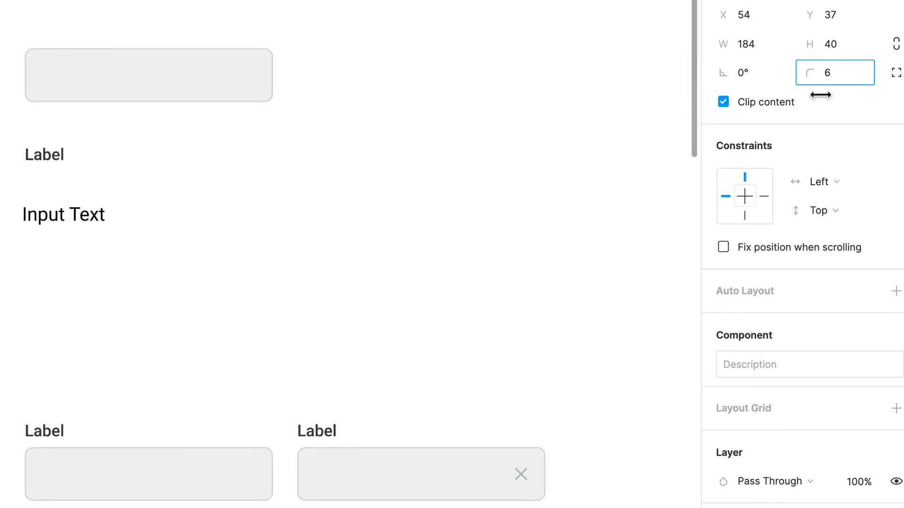
{"action": "left_click", "coordinate": [834, 79]}
{"action": "type", "text": "2"}
{"action": "key", "text": "Return"}
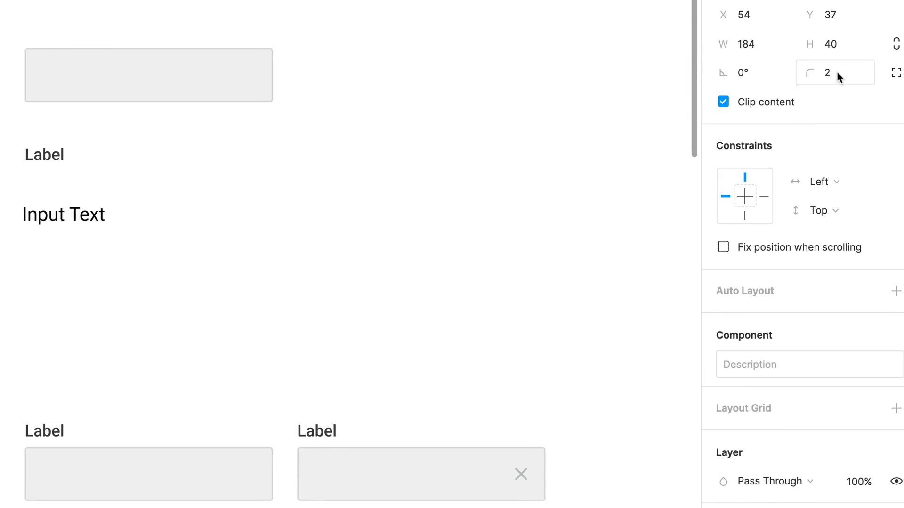
Step: Change the fill of the Input Field master component from grey to white
{"action": "scroll", "coordinate": [767, 400], "scroll_direction": "down", "scroll_amount": 5}
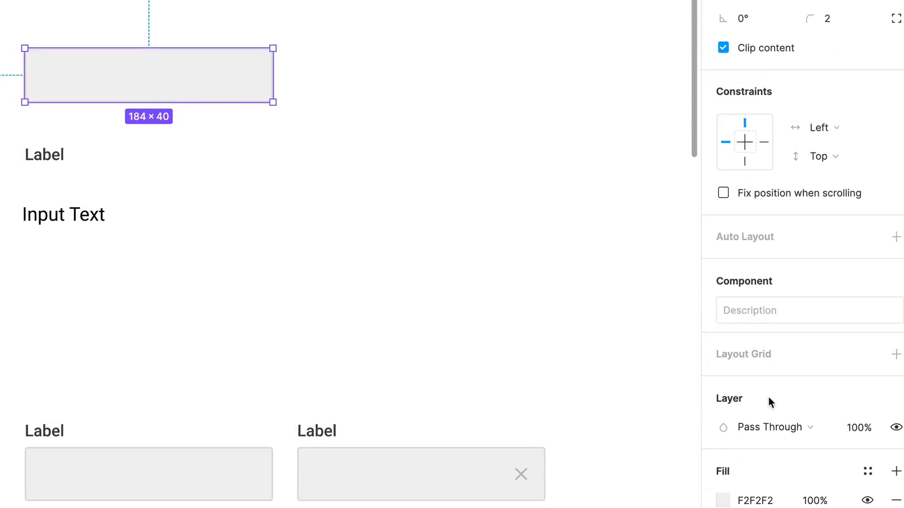
{"action": "left_click", "coordinate": [723, 411]}
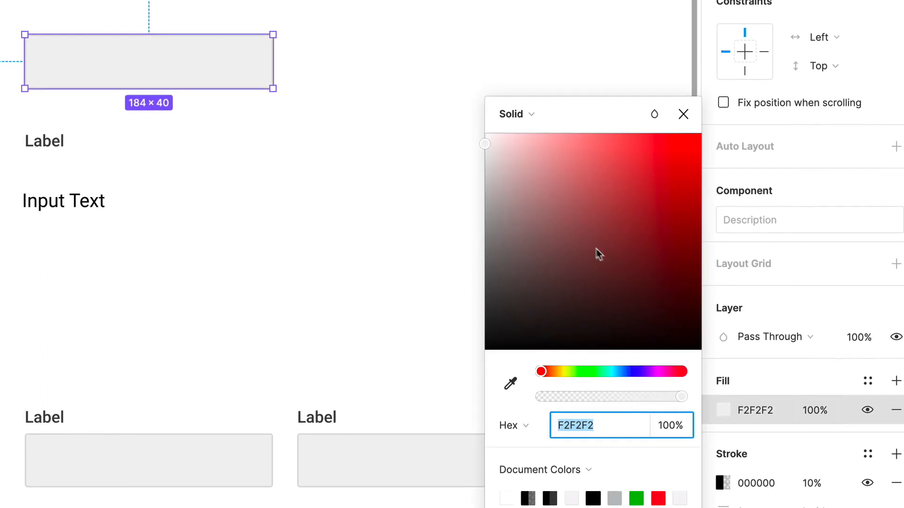
{"action": "left_click_drag", "start_coordinate": [598, 254], "coordinate": [478, 141]}
{"action": "left_click", "coordinate": [378, 174]}
{"action": "scroll", "coordinate": [423, 280], "scroll_direction": "down", "scroll_amount": 3}
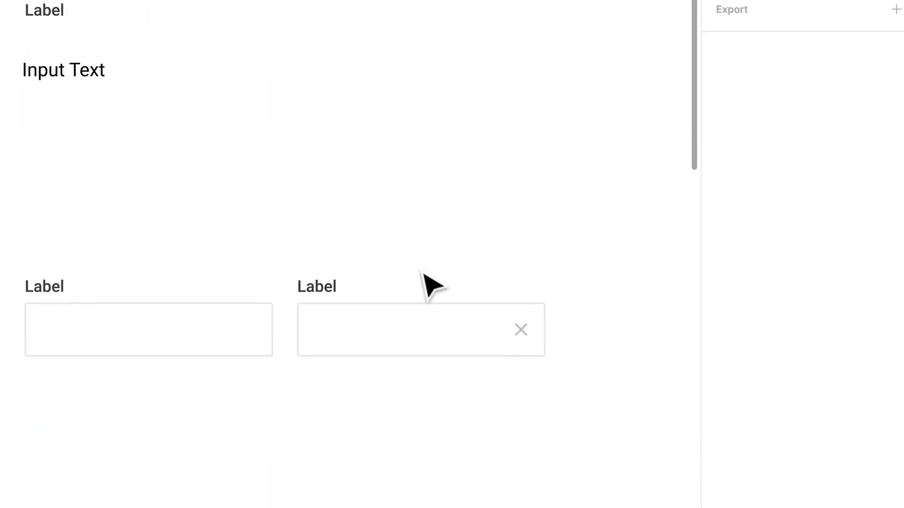
Step: Duplicate the Form Field / Default component directly below itself with a gap of about 21 px
{"action": "scroll", "coordinate": [517, 376], "scroll_direction": "right", "scroll_amount": 2}
{"action": "scroll", "coordinate": [489, 372], "scroll_direction": "down", "scroll_amount": 3, "text": "ctrl"}
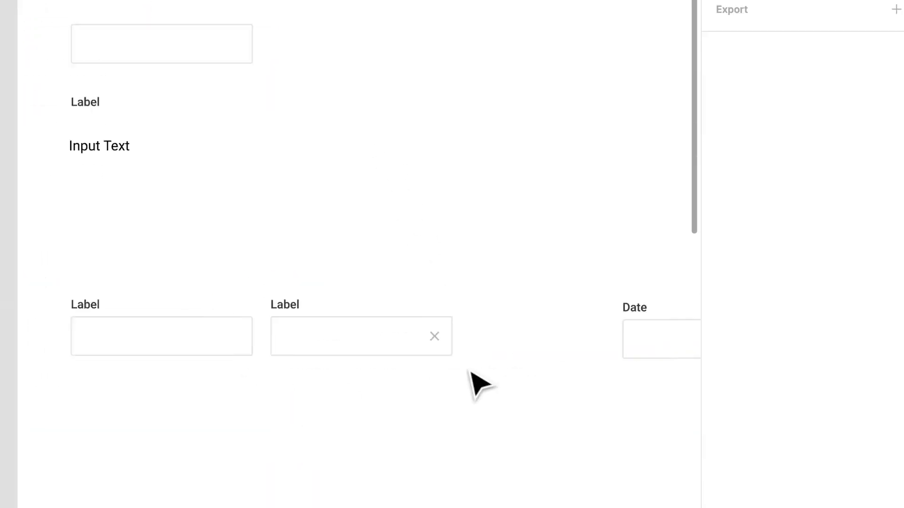
{"action": "scroll", "coordinate": [320, 332], "scroll_direction": "right", "scroll_amount": 2}
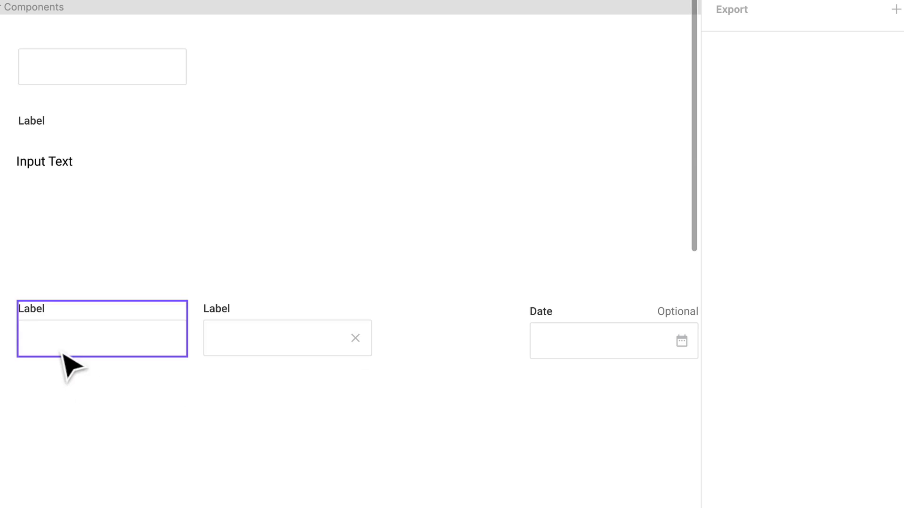
{"action": "left_click_drag", "start_coordinate": [64, 362], "coordinate": [71, 432]}
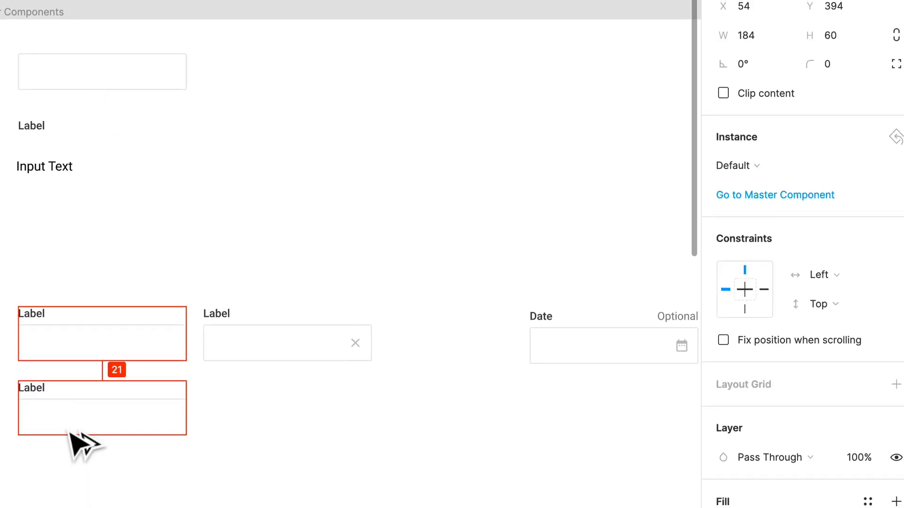
Step: Change the stroke of the nested input field in the duplicated form field to FF0000 at 100% opacity
{"action": "scroll", "coordinate": [117, 476], "scroll_direction": "left", "scroll_amount": 1}
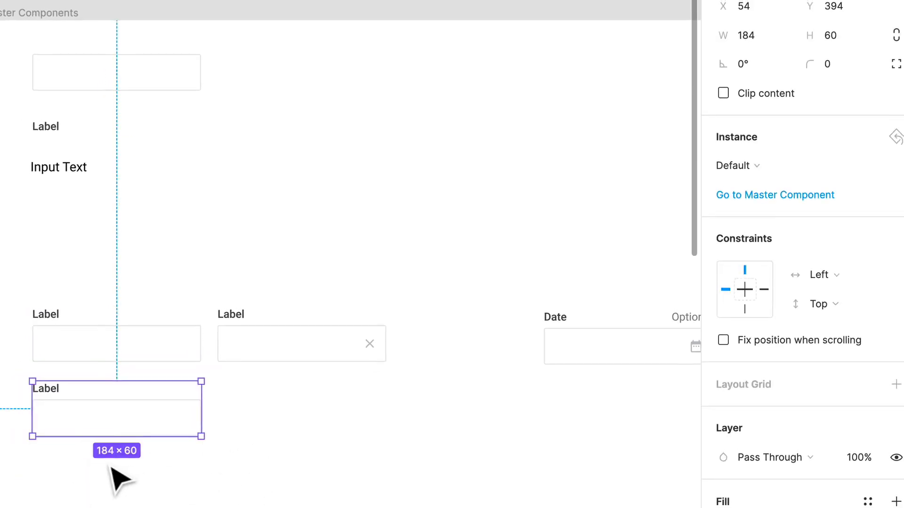
{"action": "scroll", "coordinate": [120, 476], "scroll_direction": "up", "scroll_amount": 4}
{"action": "scroll", "coordinate": [120, 474], "scroll_direction": "down", "scroll_amount": 4}
{"action": "scroll", "coordinate": [118, 473], "scroll_direction": "up", "scroll_amount": 5}
{"action": "scroll", "coordinate": [112, 469], "scroll_direction": "down", "scroll_amount": 4}
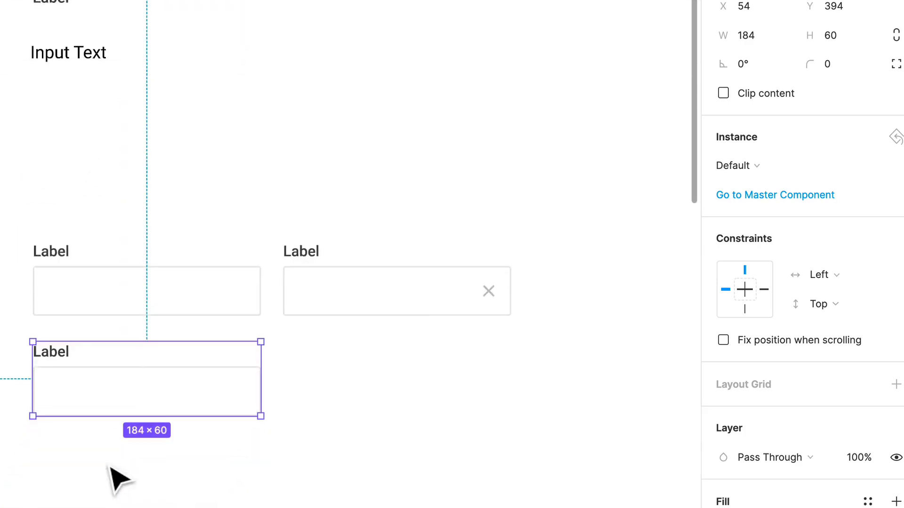
{"action": "scroll", "coordinate": [152, 430], "scroll_direction": "up", "scroll_amount": 5}
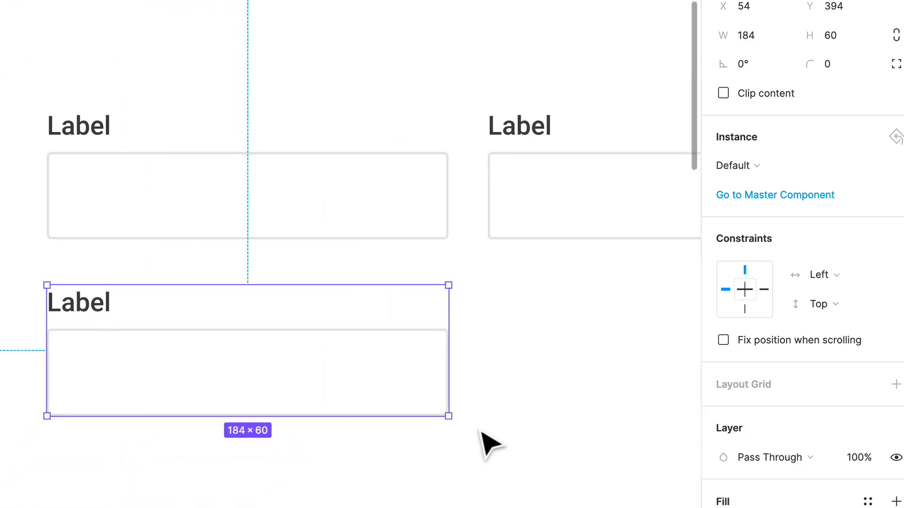
{"action": "scroll", "coordinate": [612, 466], "scroll_direction": "down", "scroll_amount": 3}
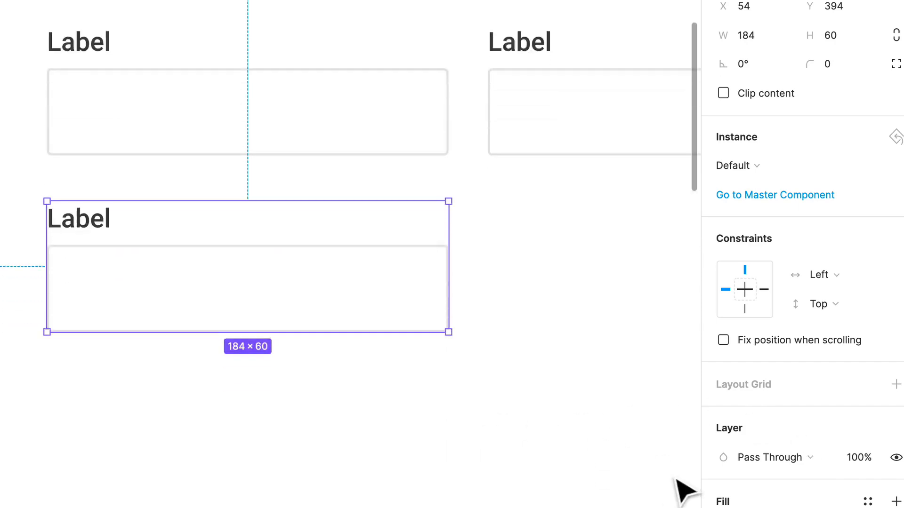
{"action": "scroll", "coordinate": [800, 471], "scroll_direction": "down", "scroll_amount": 2}
{"action": "scroll", "coordinate": [363, 149], "scroll_direction": "down", "scroll_amount": 2}
{"action": "double_click", "coordinate": [363, 149]}
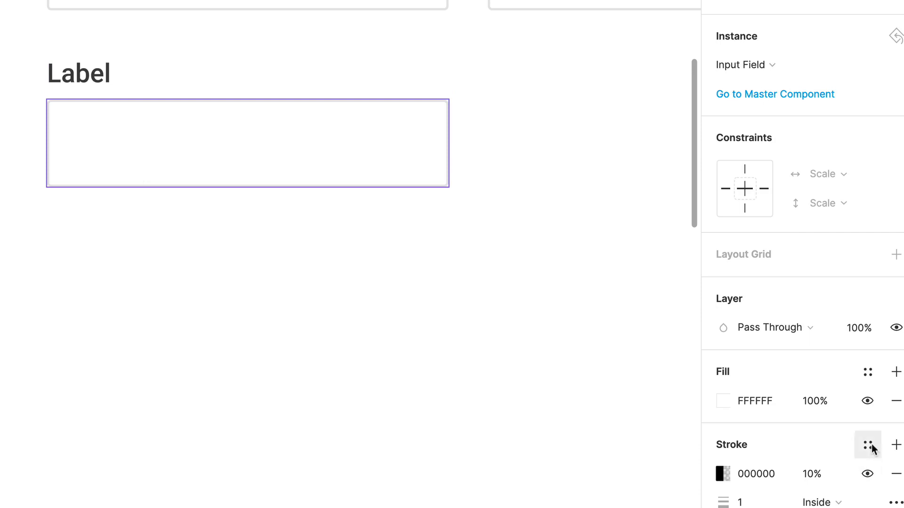
{"action": "left_click", "coordinate": [753, 476]}
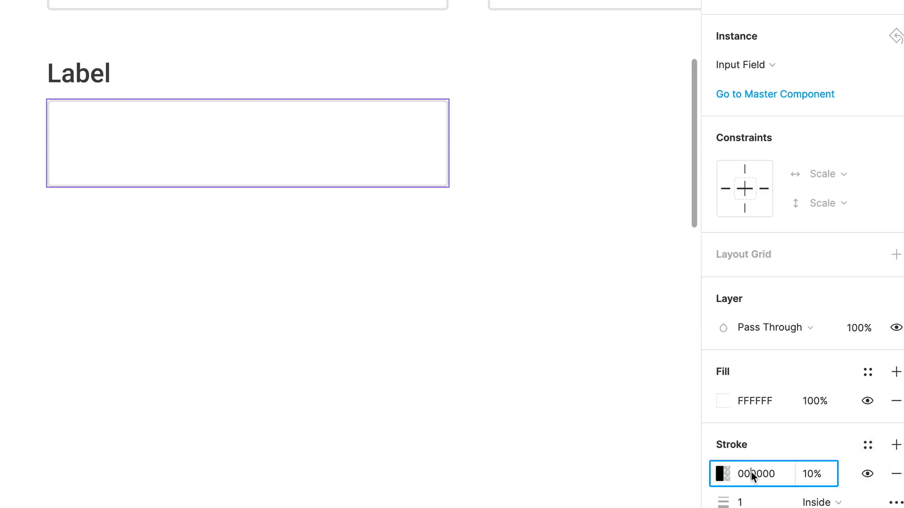
{"action": "left_click", "coordinate": [719, 471]}
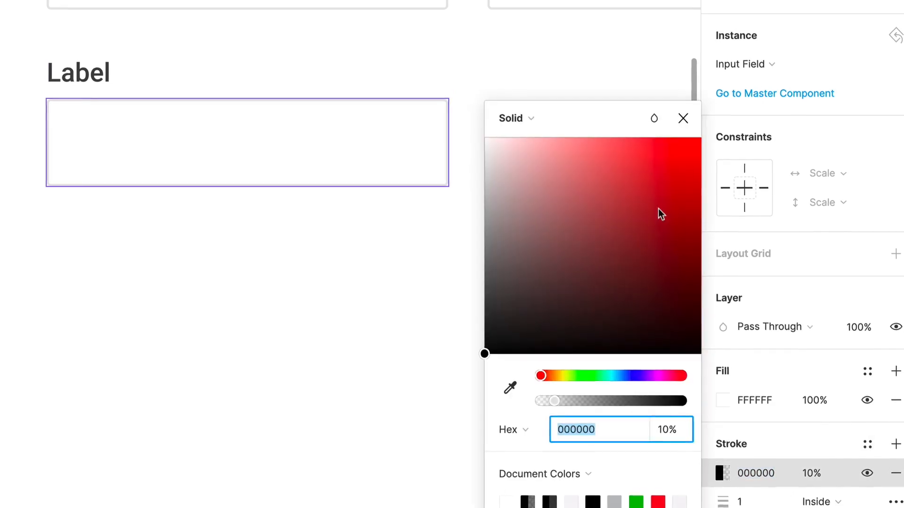
{"action": "left_click_drag", "start_coordinate": [658, 212], "coordinate": [756, 115]}
{"action": "left_click", "coordinate": [796, 446]}
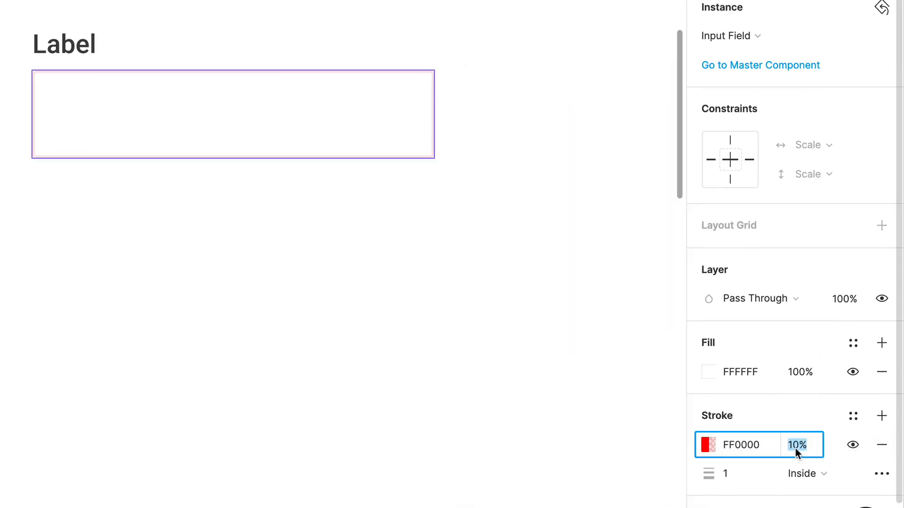
{"action": "type", "text": "100"}
{"action": "key", "text": "Return"}
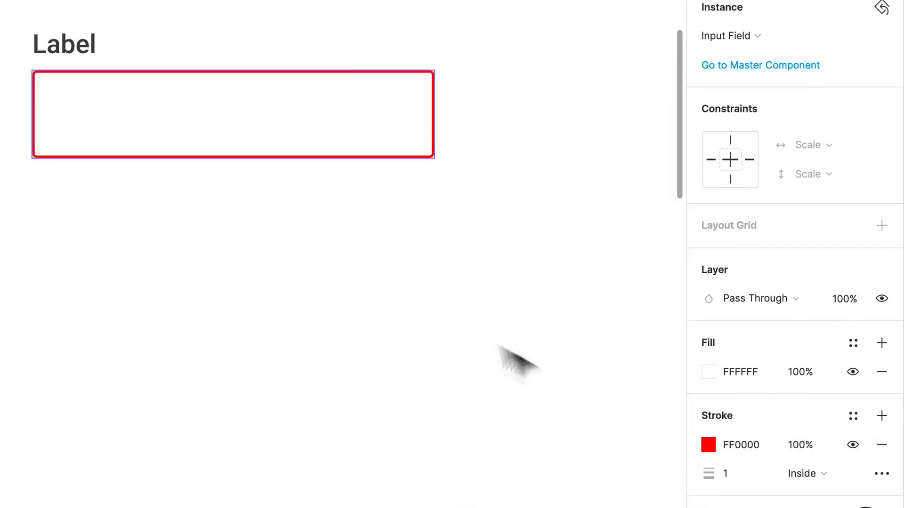
Step: Soften the duplicate's input field stroke to a lighter, less saturated red
{"action": "left_click", "coordinate": [707, 445]}
{"action": "mouse_move", "coordinate": [666, 121]}
{"action": "left_mouse_down"}
{"action": "mouse_move", "coordinate": [569, 111]}
{"action": "mouse_move", "coordinate": [594, 112]}
{"action": "left_mouse_up"}
{"action": "left_click", "coordinate": [353, 222]}
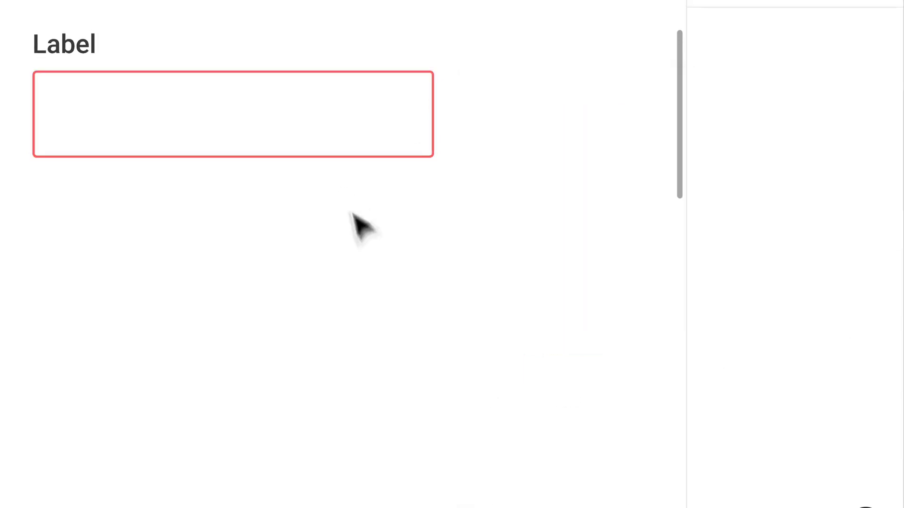
{"action": "scroll", "coordinate": [414, 335], "scroll_direction": "up", "scroll_amount": 5}
{"action": "left_click", "coordinate": [311, 211]}
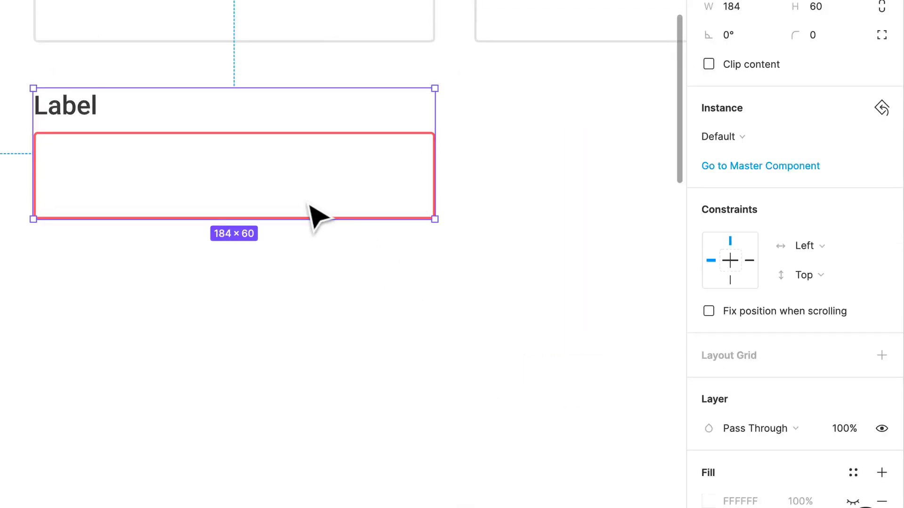
{"action": "key", "text": "alt+super"}
{"action": "key", "text": "alt+super+b"}
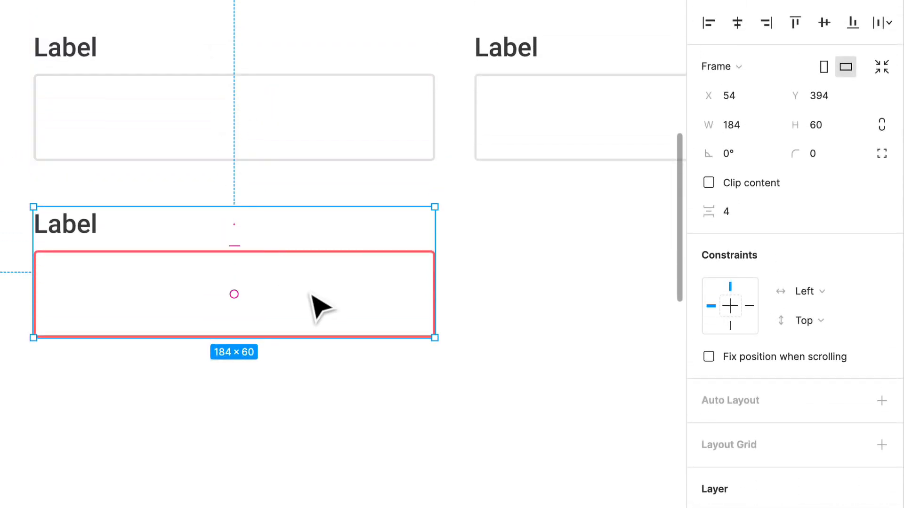
{"action": "key", "text": "super+z"}
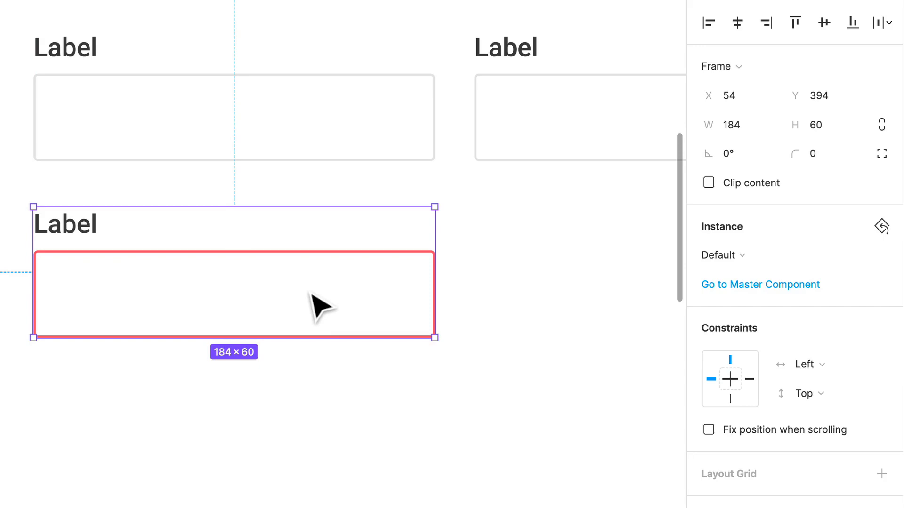
Step: Detach the whole red-outlined form field instance from its Form Field / Default master component
{"action": "right_click", "coordinate": [330, 305]}
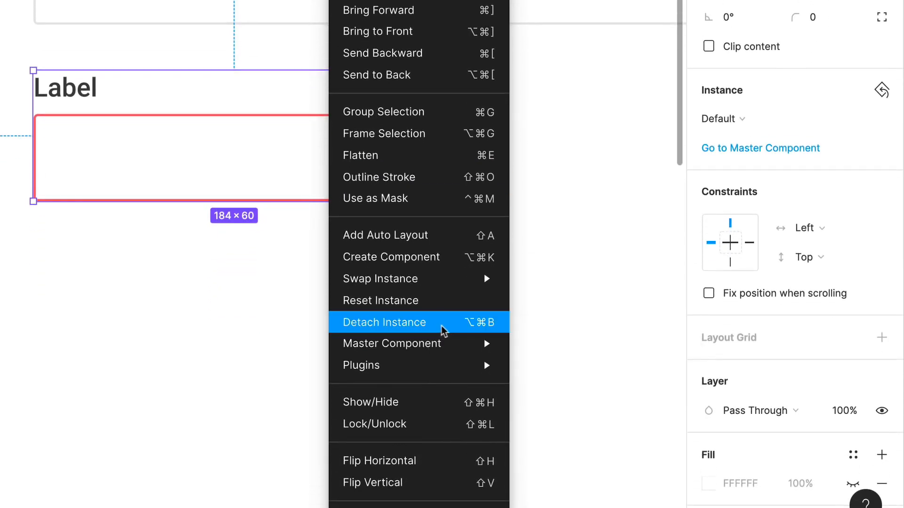
{"action": "left_click", "coordinate": [411, 324]}
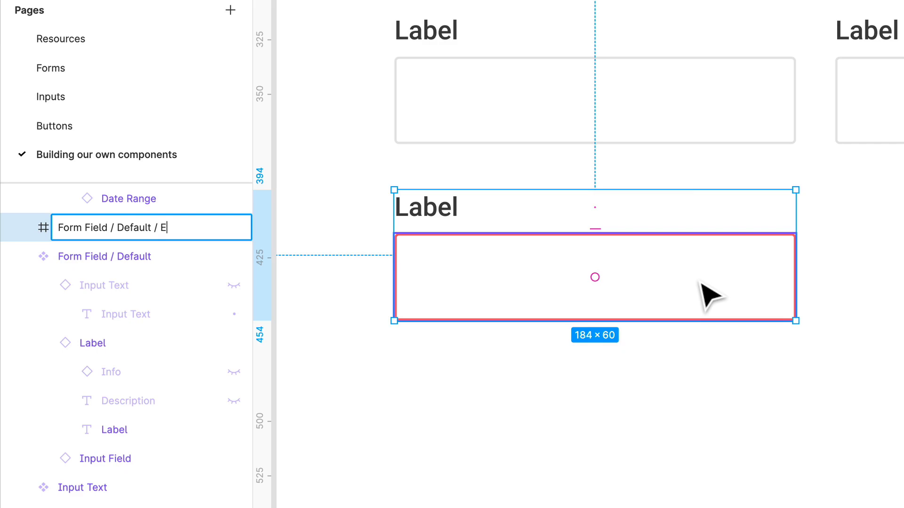
Step: Rename the detached form field frame "Form Field / Default / Error" and turn it into a master component
{"action": "key", "text": "Return"}
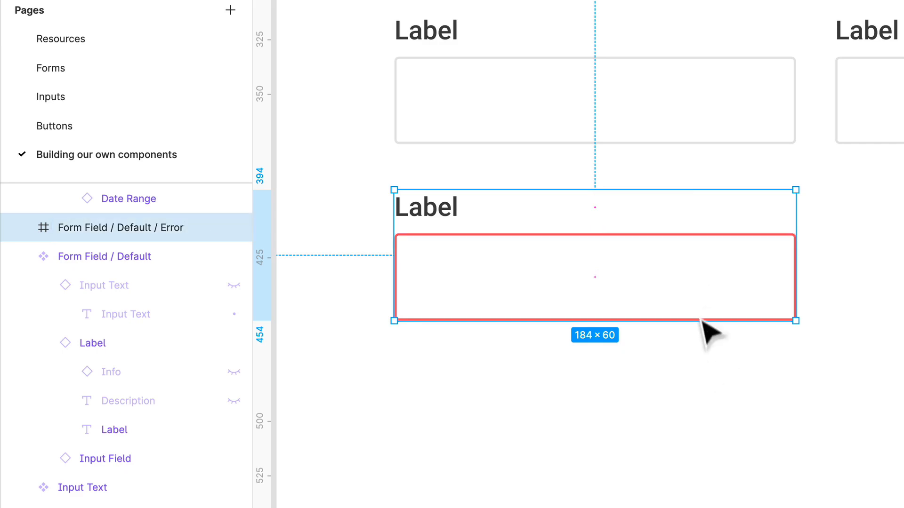
{"action": "key", "text": "alt+super+k"}
{"action": "scroll", "coordinate": [753, 494], "scroll_direction": "down", "scroll_amount": 5}
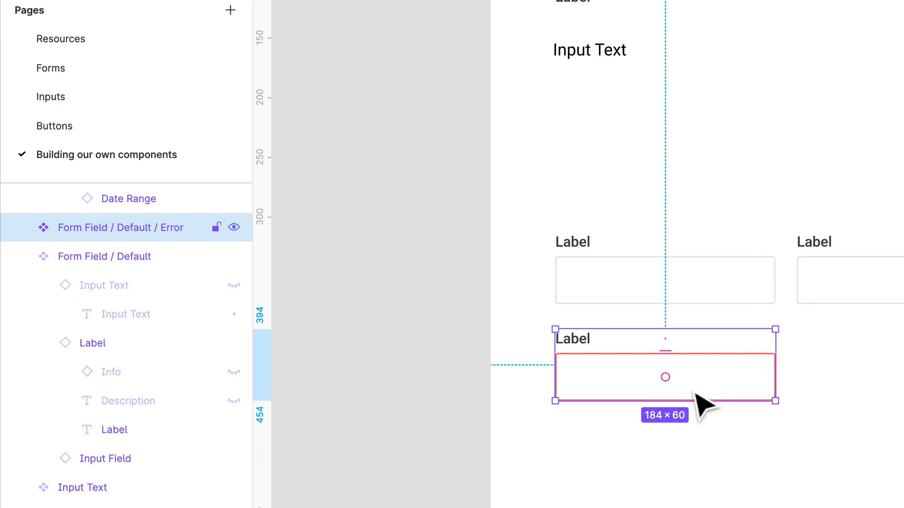
{"action": "scroll", "coordinate": [694, 395], "scroll_direction": "right", "scroll_amount": 5}
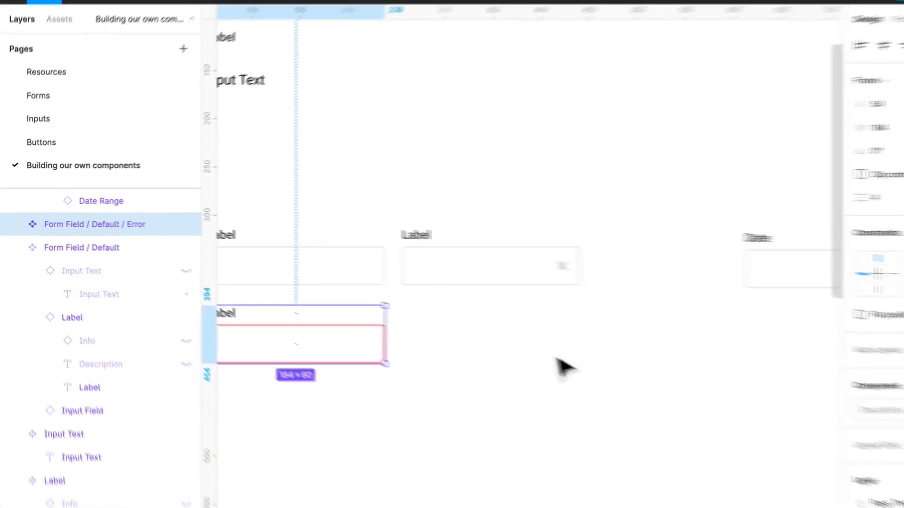
{"action": "scroll", "coordinate": [505, 347], "scroll_direction": "right", "scroll_amount": 3}
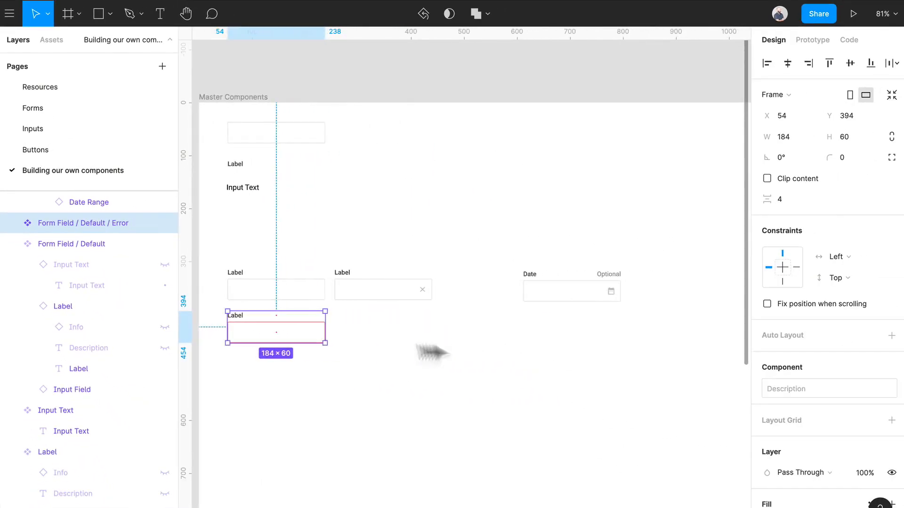
{"action": "left_click_drag", "start_coordinate": [294, 343], "coordinate": [600, 356], "text": "alt"}
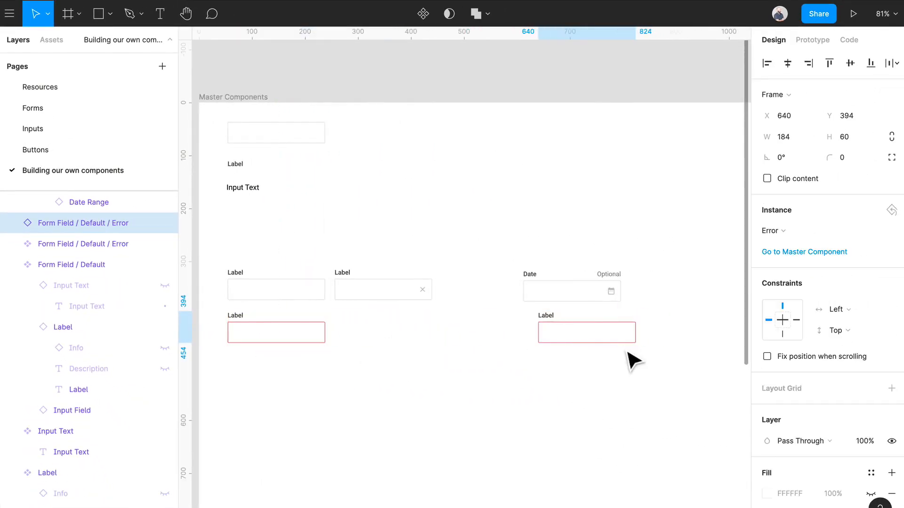
{"action": "key", "text": "ctrl+z"}
{"action": "scroll", "coordinate": [512, 339], "scroll_direction": "down", "scroll_amount": 3}
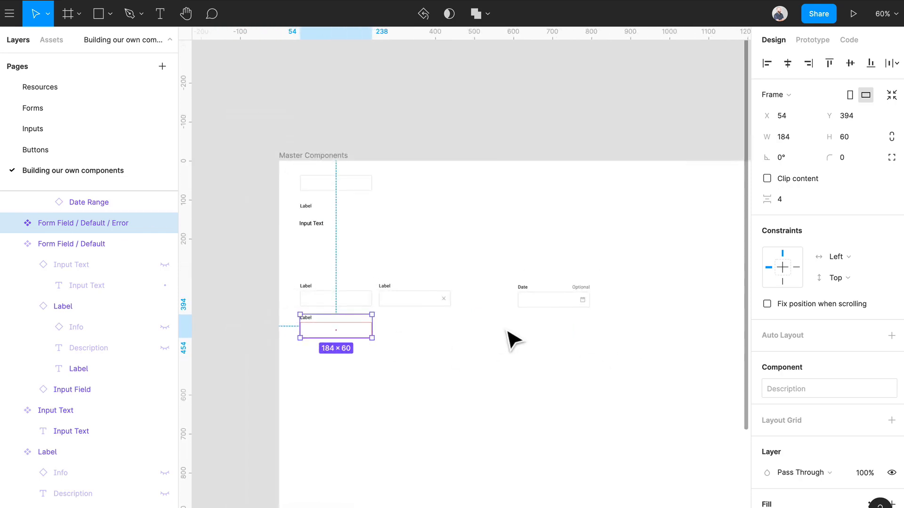
{"action": "scroll", "coordinate": [513, 339], "scroll_direction": "right", "scroll_amount": 2}
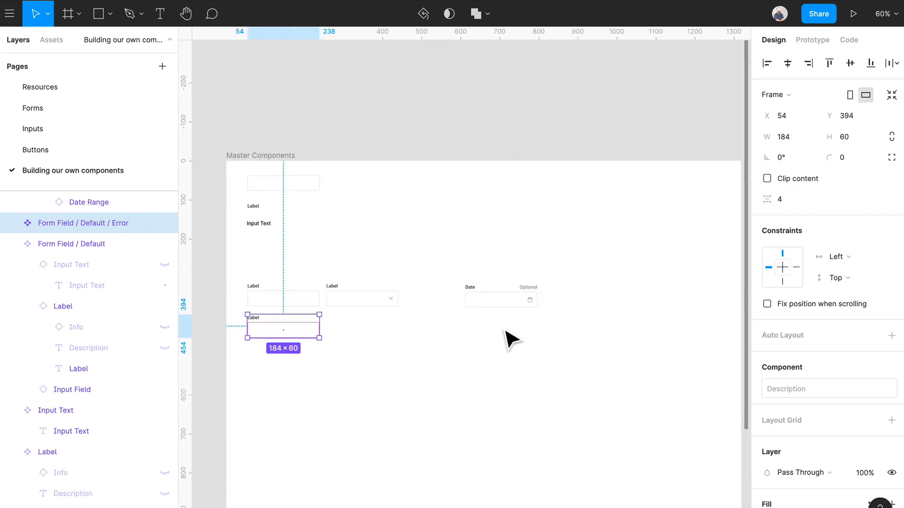
Step: Show the file's local components, collapse the Resources and Forms groups, and expand the Building our own components group
{"action": "left_click", "coordinate": [557, 393]}
{"action": "left_click", "coordinate": [51, 39]}
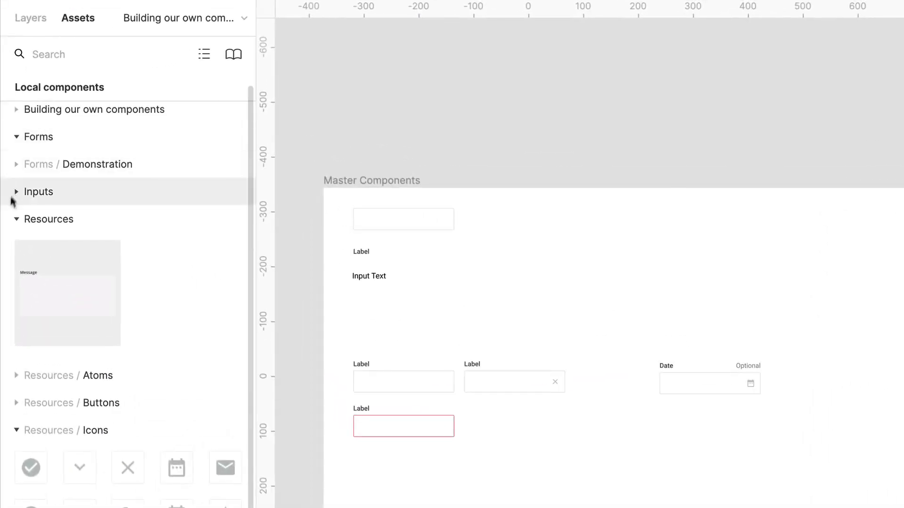
{"action": "left_click", "coordinate": [16, 219]}
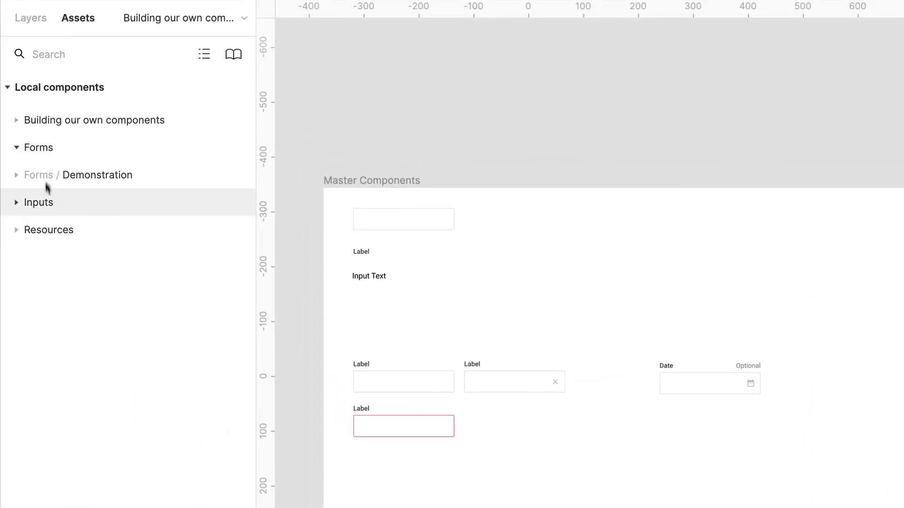
{"action": "left_click", "coordinate": [17, 120]}
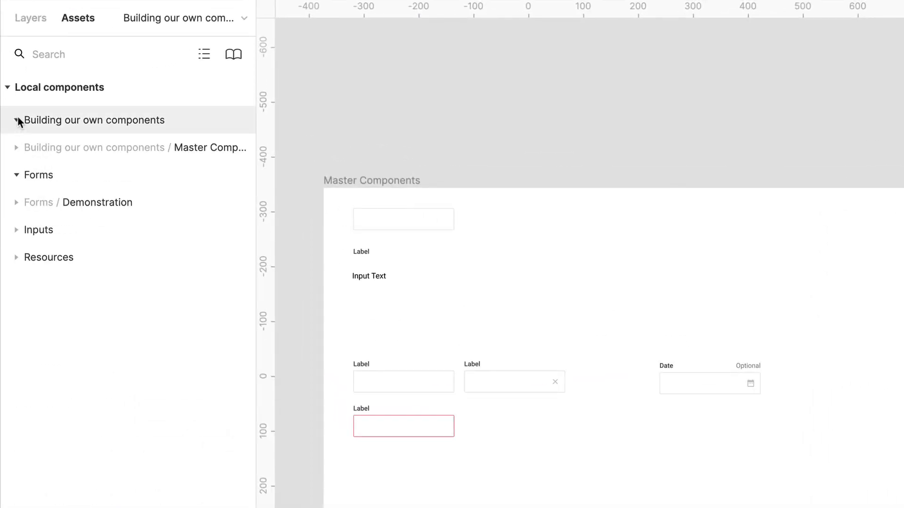
{"action": "left_click", "coordinate": [16, 174]}
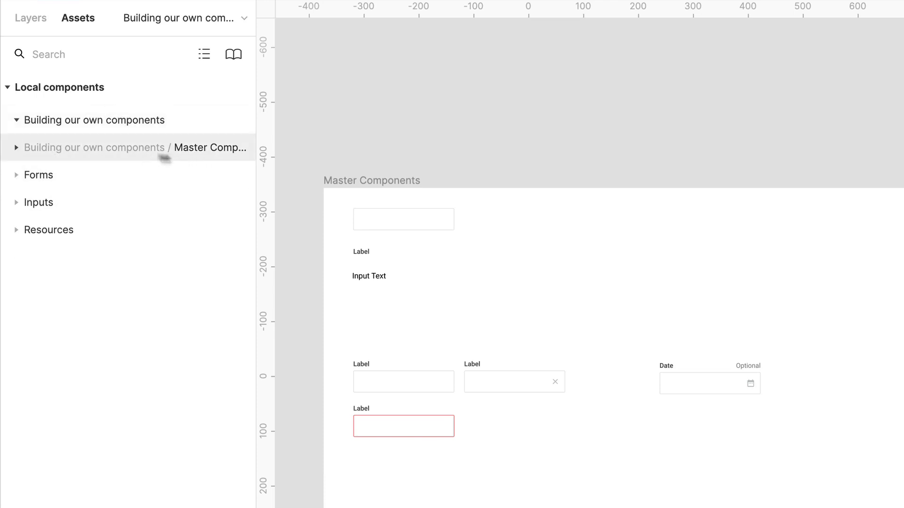
Step: Expand the Master Components group and its Form Field and Default subgroups to examine how the new components are organized
{"action": "left_click", "coordinate": [16, 147]}
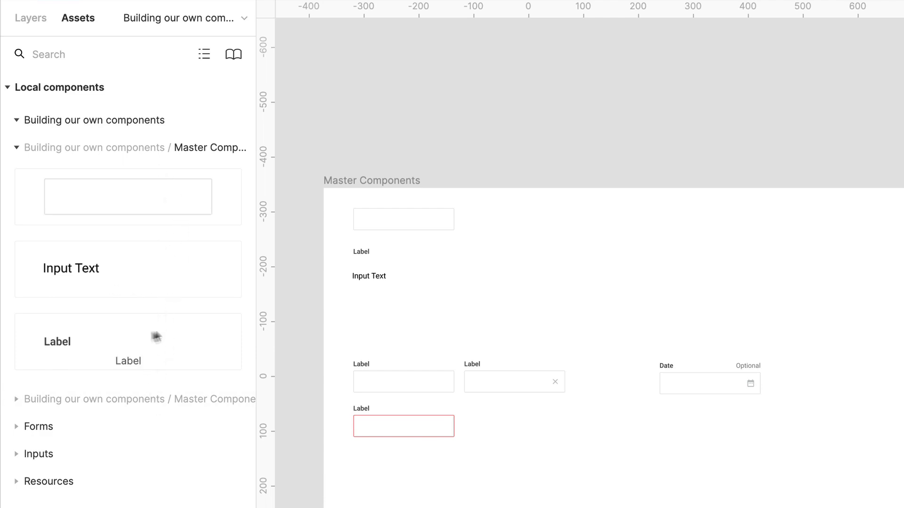
{"action": "left_click", "coordinate": [16, 399]}
{"action": "scroll", "coordinate": [144, 464], "scroll_direction": "down", "scroll_amount": 1}
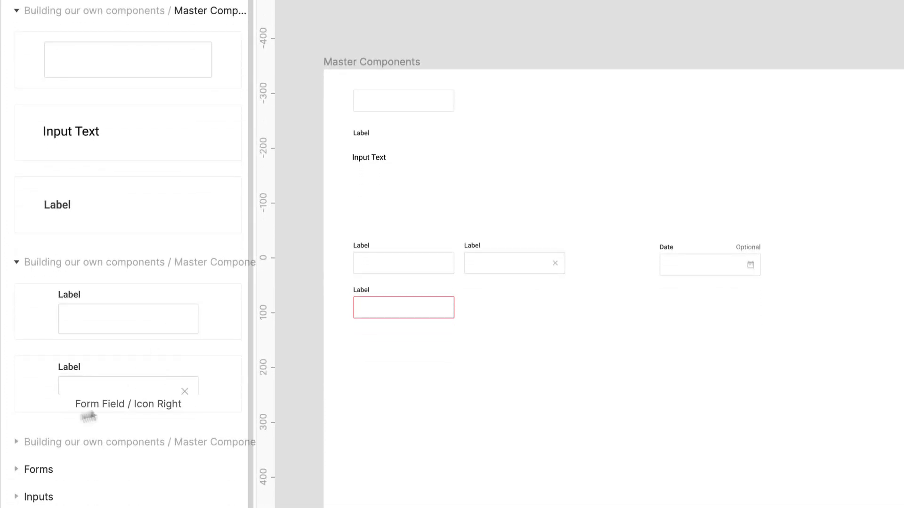
{"action": "left_click", "coordinate": [11, 441]}
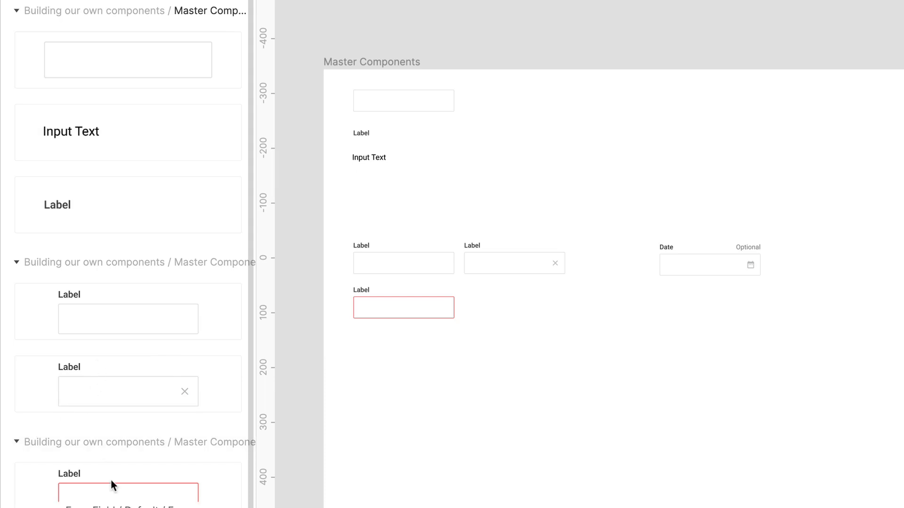
Step: Adjust the width of the component list to read the nested group paths, leaving the thumbnails two per row
{"action": "left_click_drag", "start_coordinate": [258, 163], "coordinate": [509, 172]}
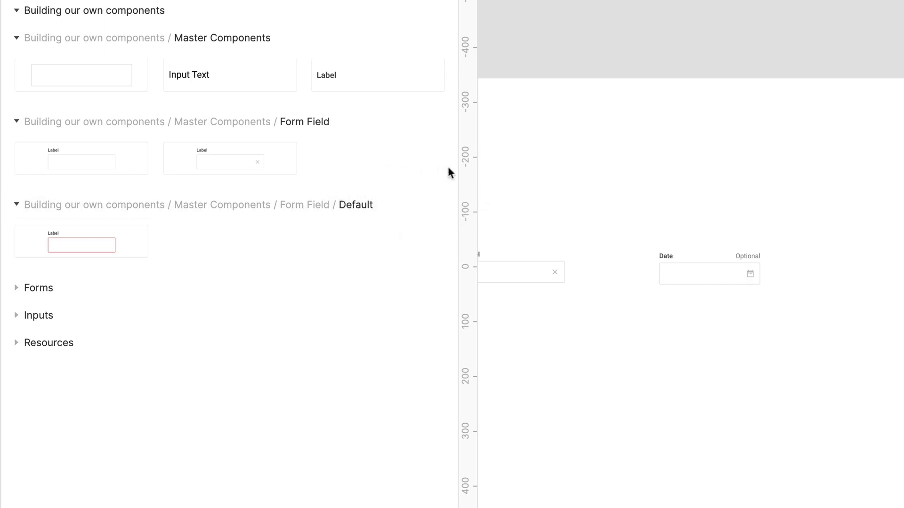
{"action": "left_click_drag", "start_coordinate": [459, 159], "coordinate": [218, 178]}
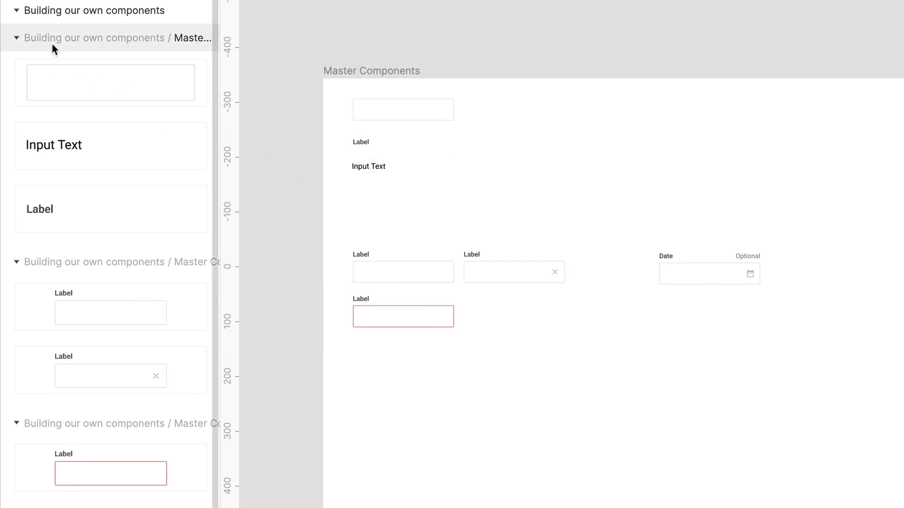
{"action": "left_click_drag", "start_coordinate": [222, 94], "coordinate": [277, 95]}
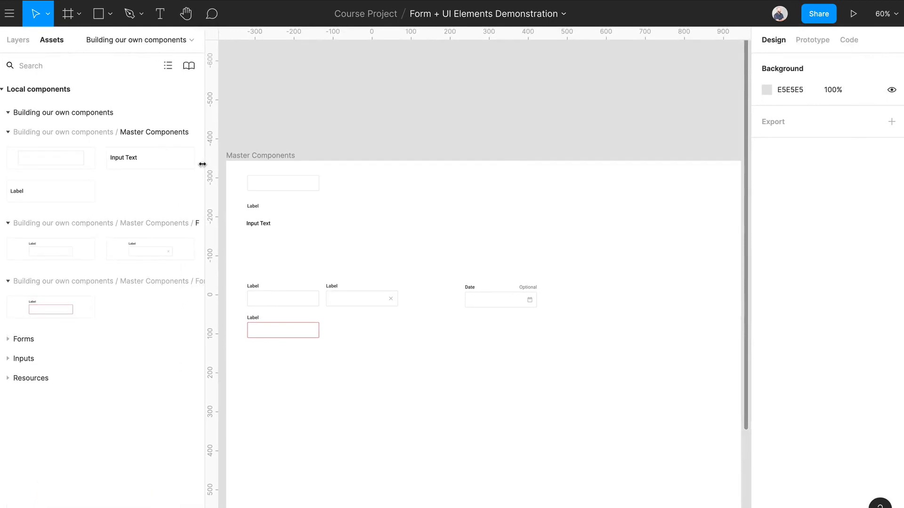